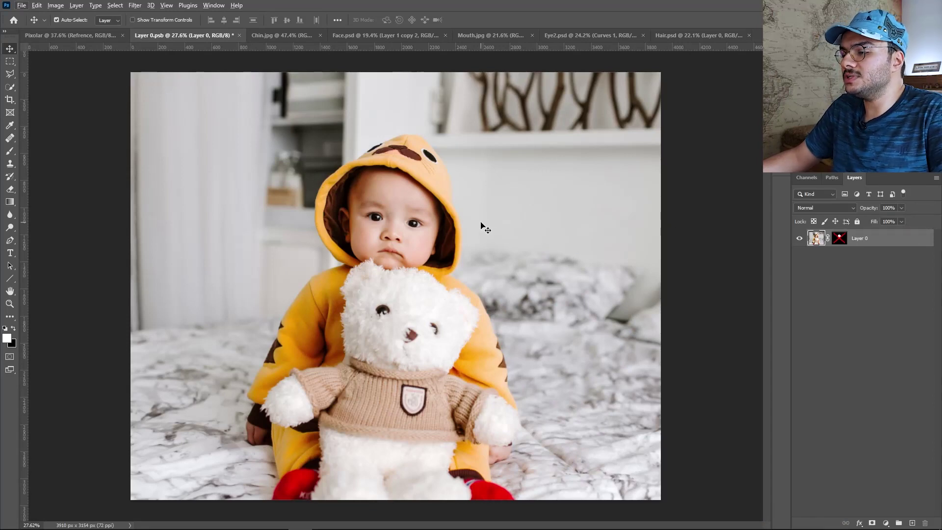
Examine the baby's face and covered chin in Layer 0.psb and compare them with the source photo Chin.jpg.
{"action": "scroll", "coordinate": [460, 210], "scroll_direction": "up", "scroll_amount": 4}
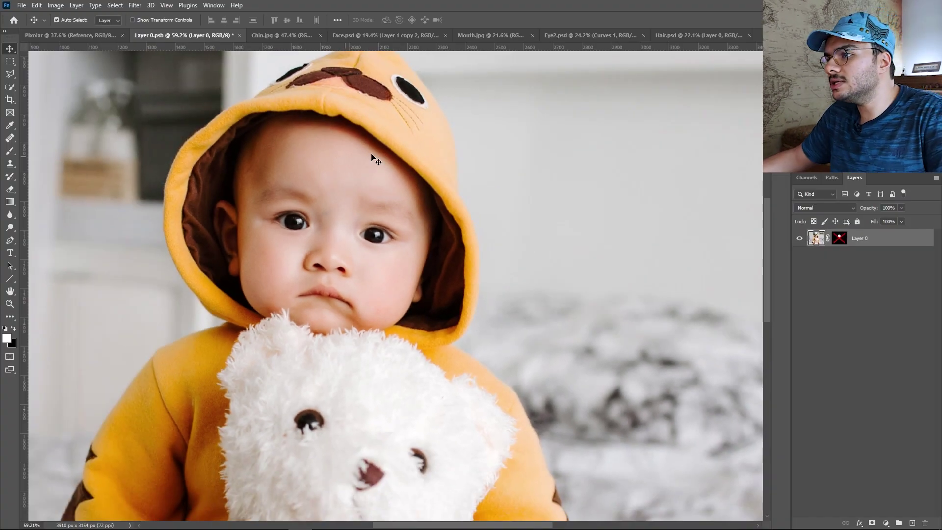
{"action": "left_click", "coordinate": [281, 37]}
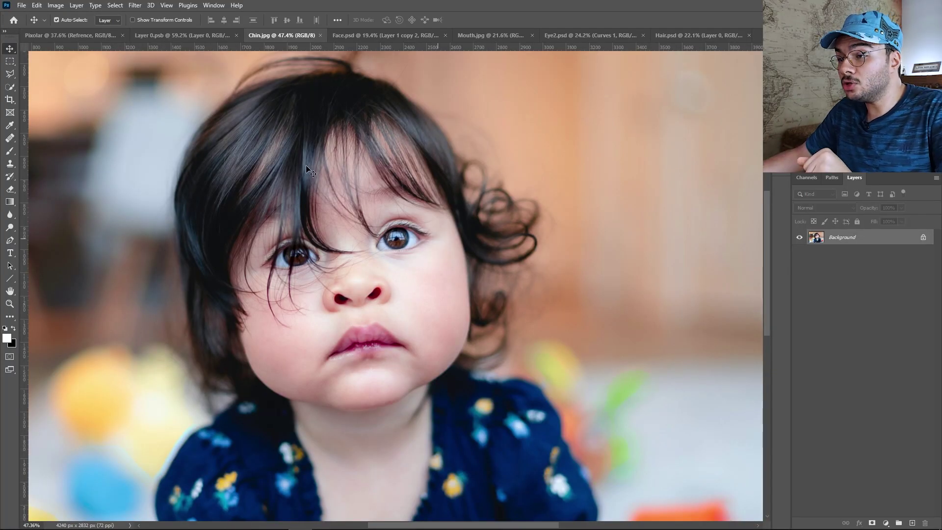
{"action": "left_click", "coordinate": [176, 36]}
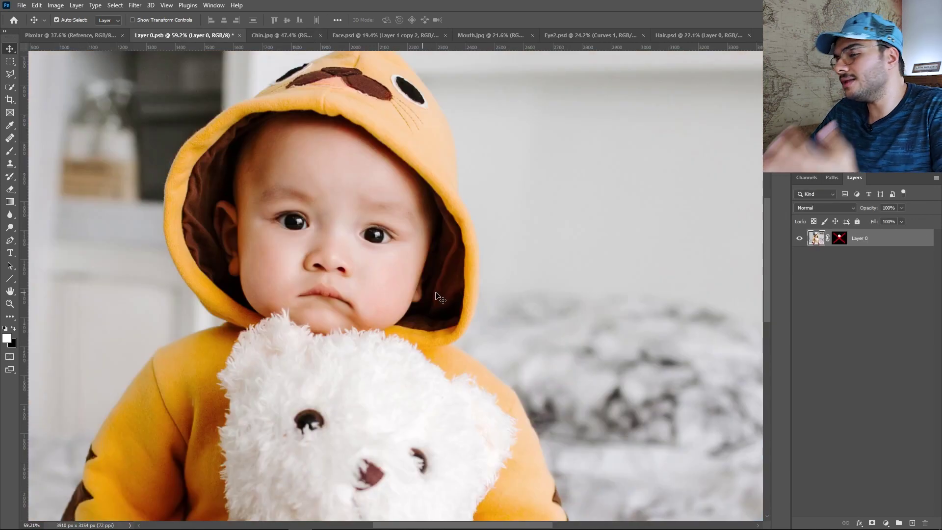
{"action": "scroll", "coordinate": [439, 281], "scroll_direction": "down", "scroll_amount": 5}
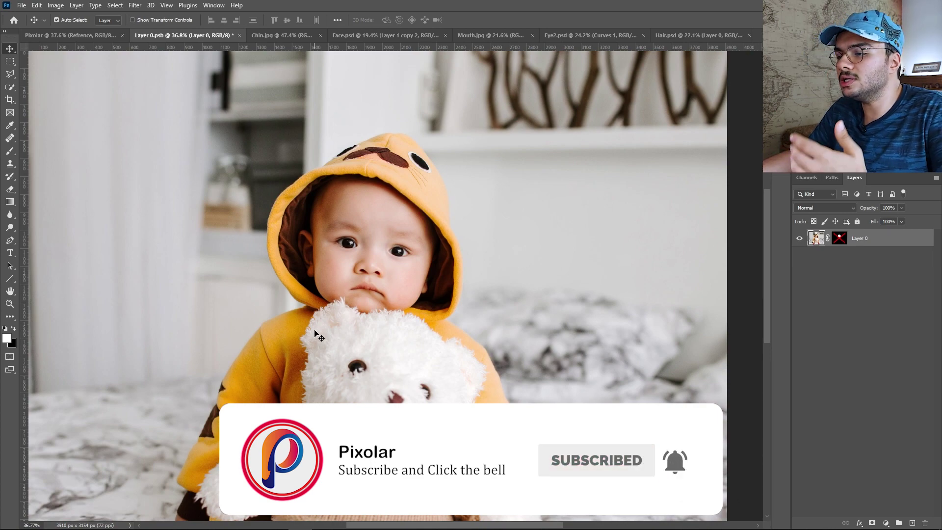
{"action": "scroll", "coordinate": [316, 280], "scroll_direction": "up", "scroll_amount": 6}
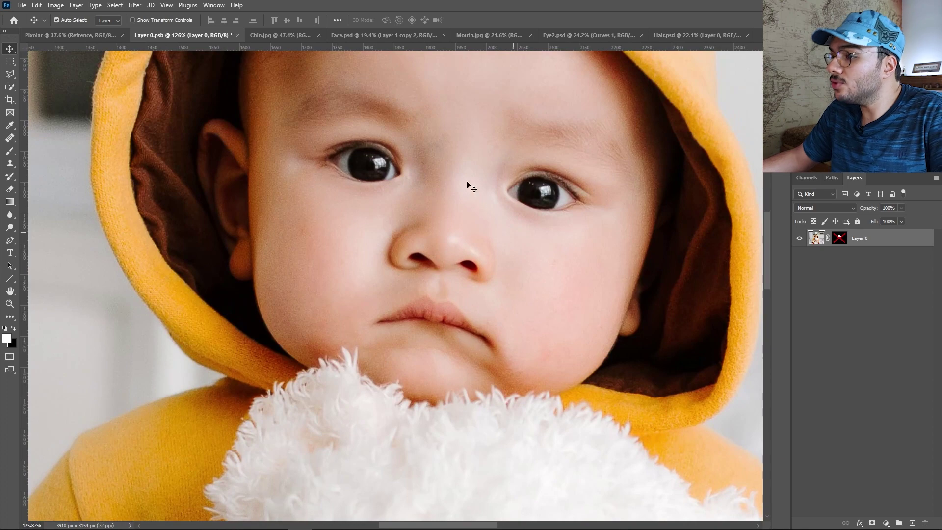
{"action": "scroll", "coordinate": [467, 184], "scroll_direction": "down", "scroll_amount": 3}
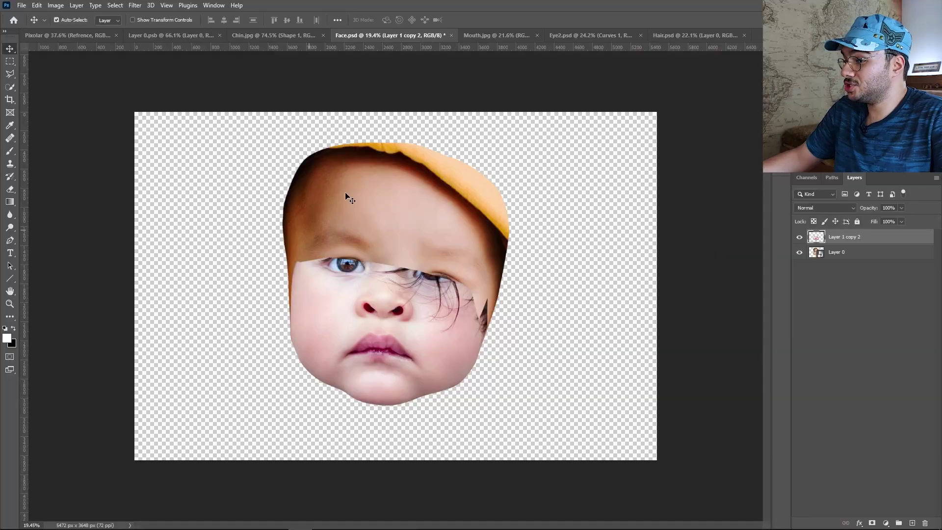
Add a mask to Layer 1 copy 2 and paint its eyes, nose and mouth out with a soft black brush sized 964, leaving the chin.
{"action": "left_click", "coordinate": [800, 237]}
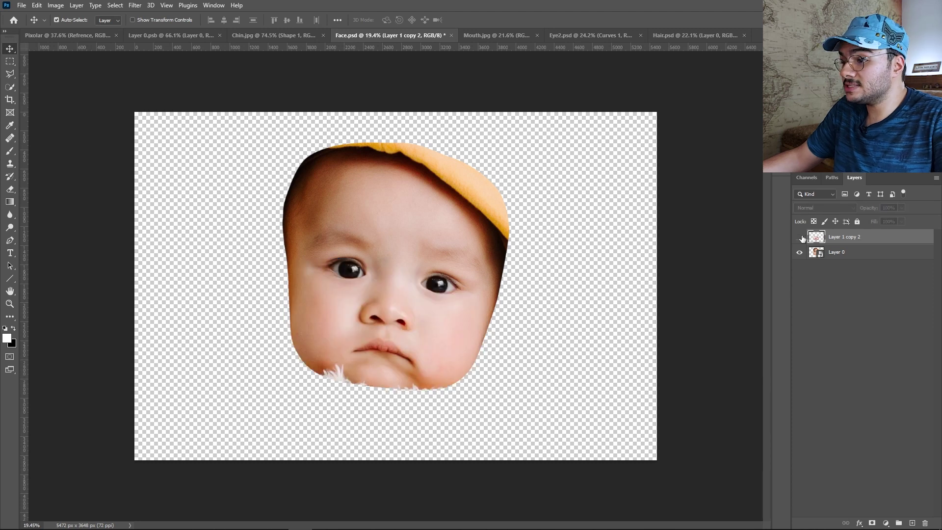
{"action": "left_click", "coordinate": [800, 237]}
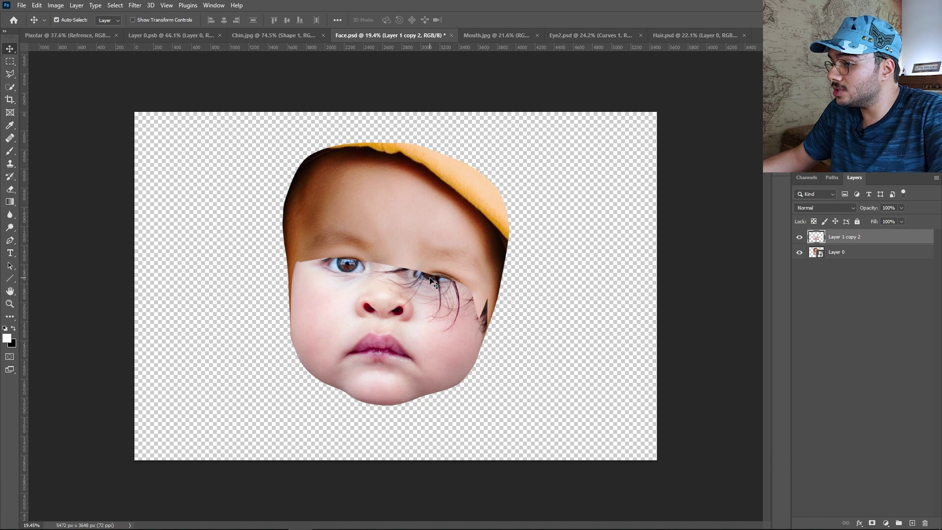
{"action": "left_click", "coordinate": [872, 523]}
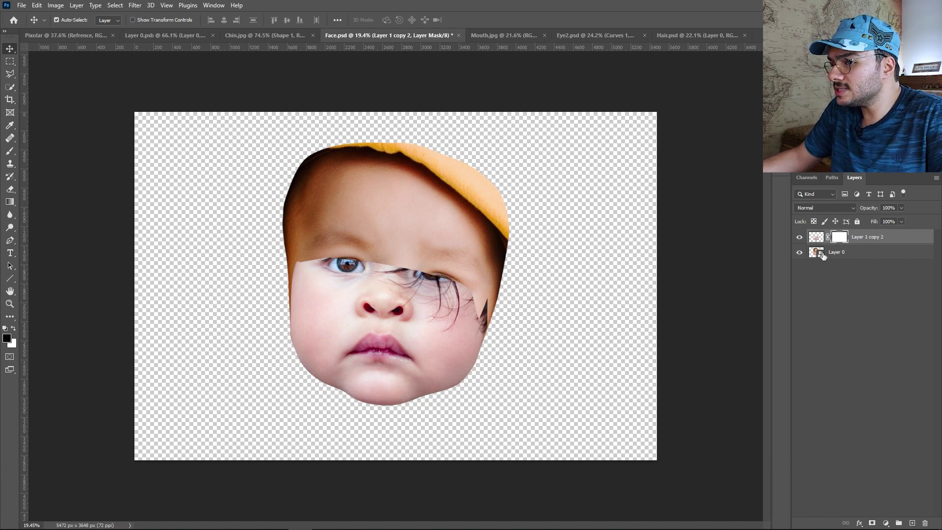
{"action": "left_click", "coordinate": [10, 151]}
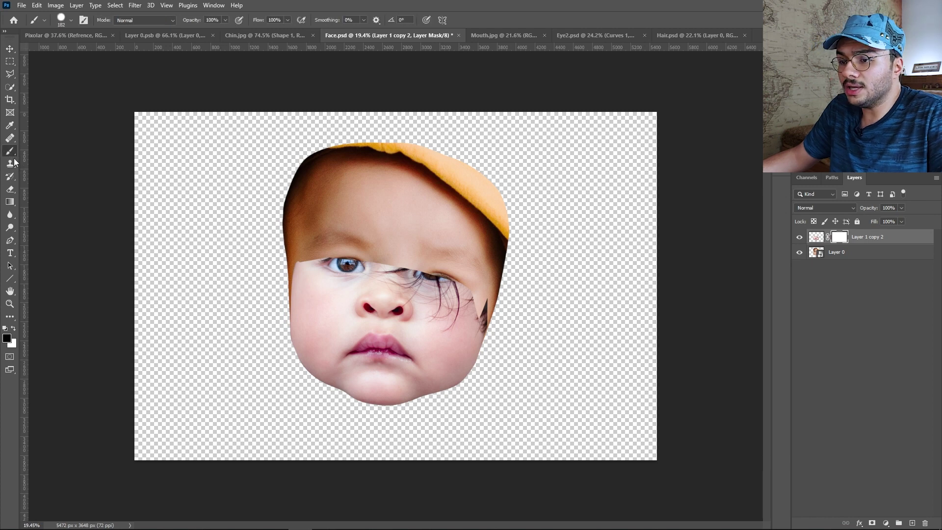
{"action": "mouse_move", "coordinate": [390, 213]}
{"action": "left_mouse_down"}
{"action": "mouse_move", "coordinate": [424, 216]}
{"action": "mouse_move", "coordinate": [417, 32]}
{"action": "left_mouse_up"}
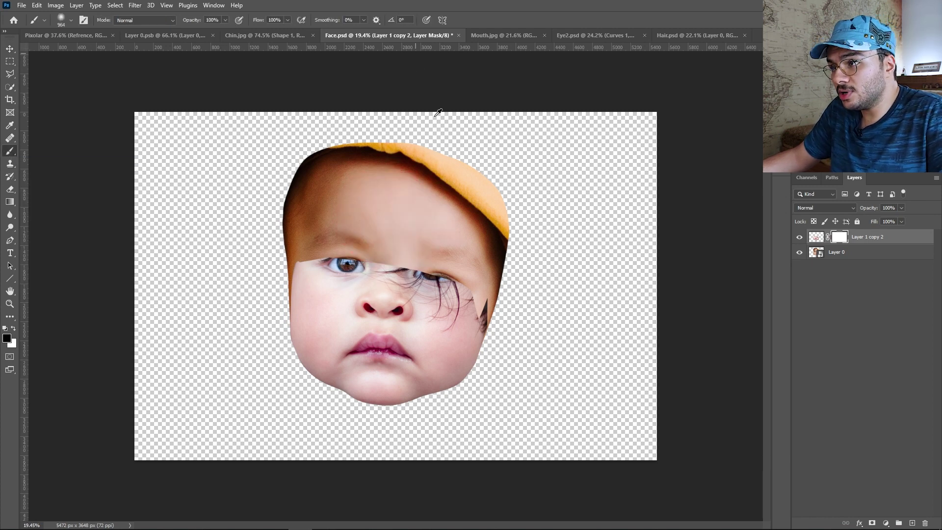
{"action": "mouse_move", "coordinate": [456, 294]}
{"action": "left_mouse_down"}
{"action": "mouse_move", "coordinate": [343, 275]}
{"action": "mouse_move", "coordinate": [324, 282]}
{"action": "mouse_move", "coordinate": [338, 255]}
{"action": "mouse_move", "coordinate": [375, 281]}
{"action": "mouse_move", "coordinate": [395, 273]}
{"action": "left_mouse_up"}
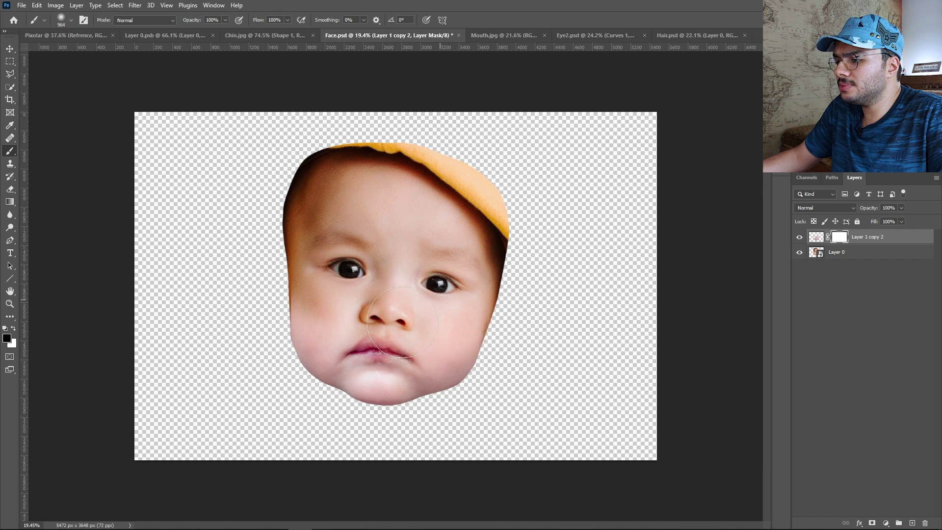
{"action": "left_click_drag", "start_coordinate": [402, 321], "coordinate": [382, 328]}
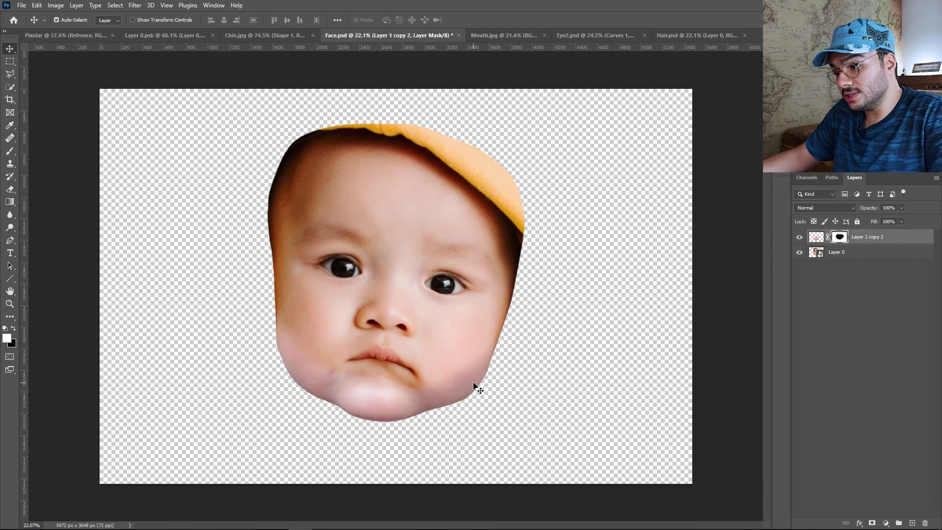
Add a Curves adjustment clipped to Layer 1 copy 2 and lower its RGB white point to darken the chin.
{"action": "scroll", "coordinate": [396, 392], "scroll_direction": "up", "scroll_amount": 2}
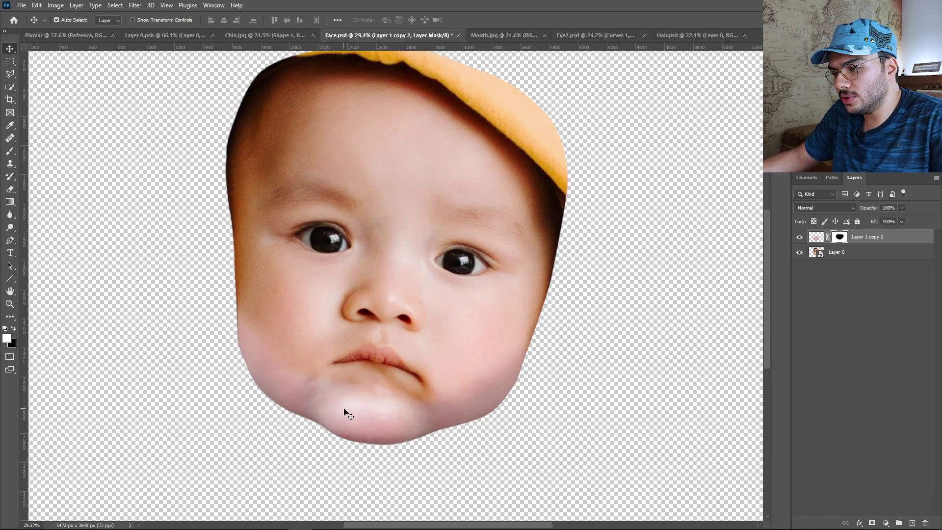
{"action": "left_click", "coordinate": [817, 239]}
{"action": "left_click", "coordinate": [885, 523]}
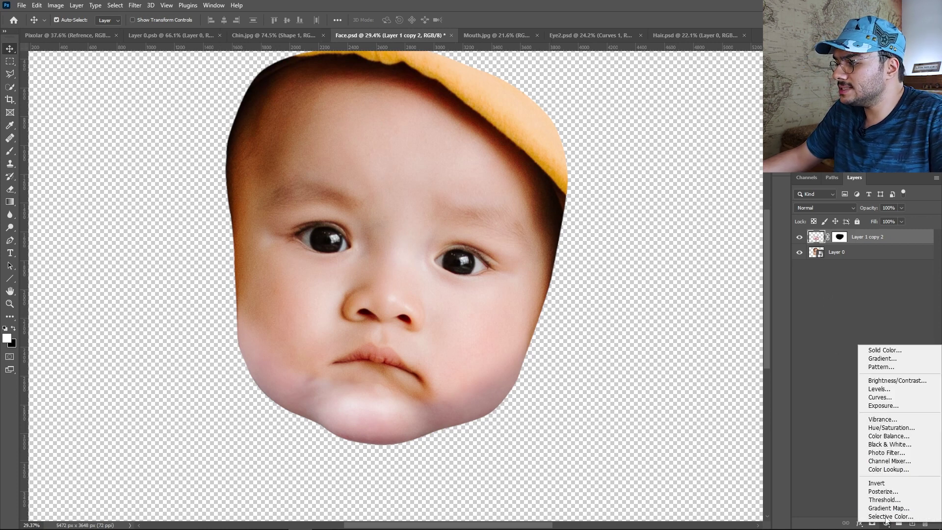
{"action": "left_click", "coordinate": [880, 397]}
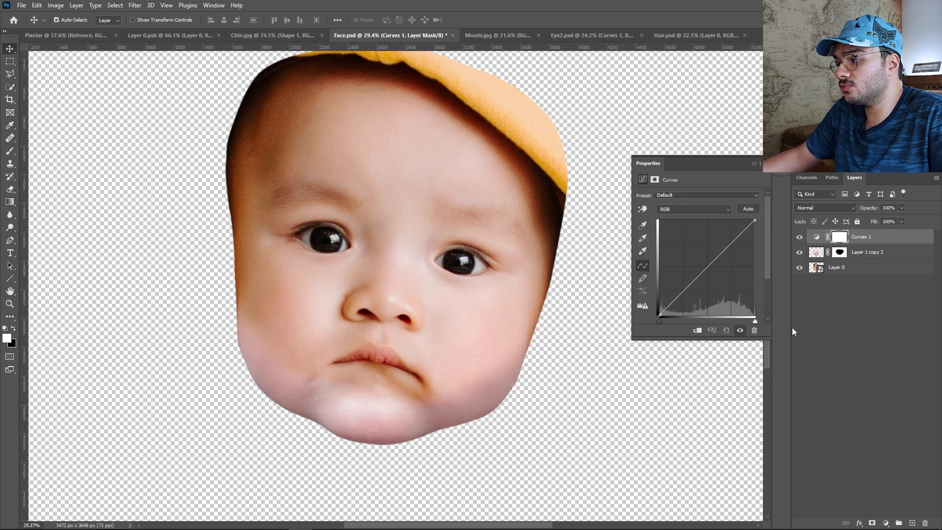
{"action": "left_click_drag", "start_coordinate": [754, 221], "coordinate": [754, 236]}
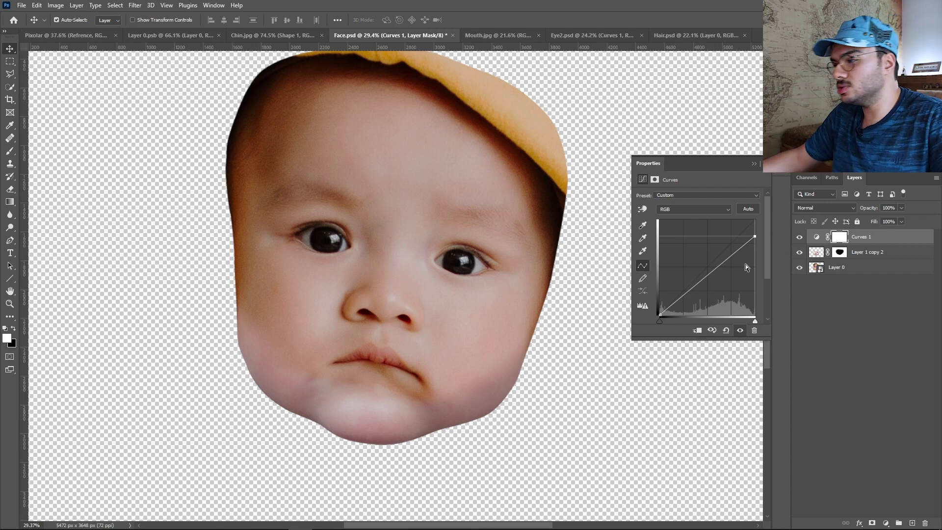
{"action": "left_click", "coordinate": [698, 330]}
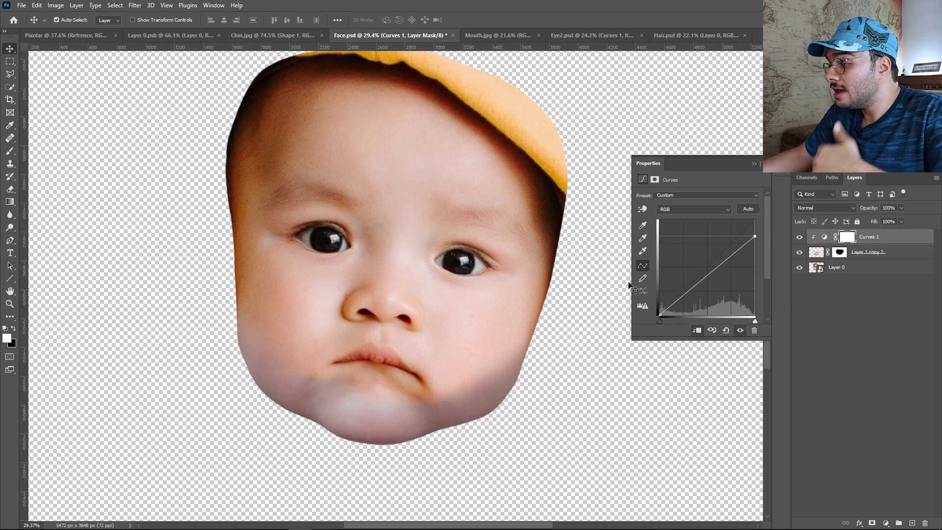
Lower the Blue channel's highlight endpoint in the clipped Curves adjustment to warm the chin's color.
{"action": "left_click", "coordinate": [712, 208]}
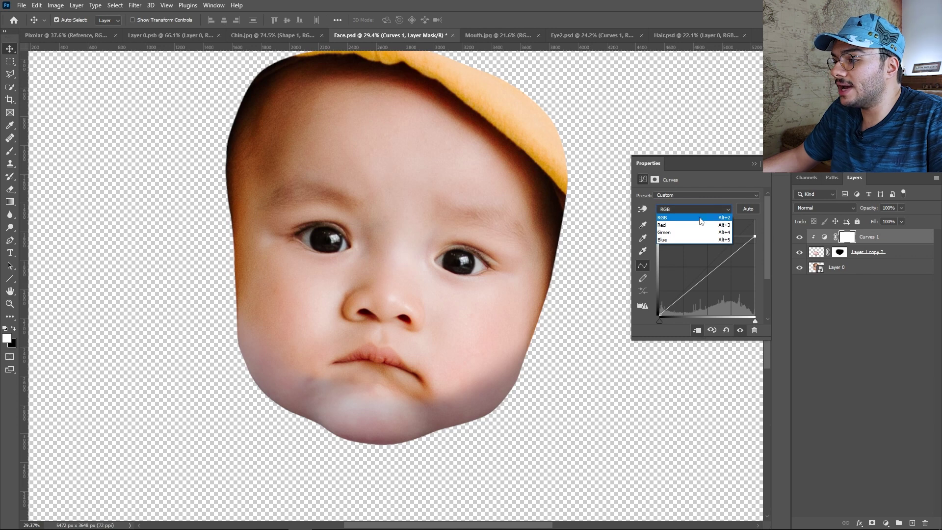
{"action": "left_click", "coordinate": [681, 225]}
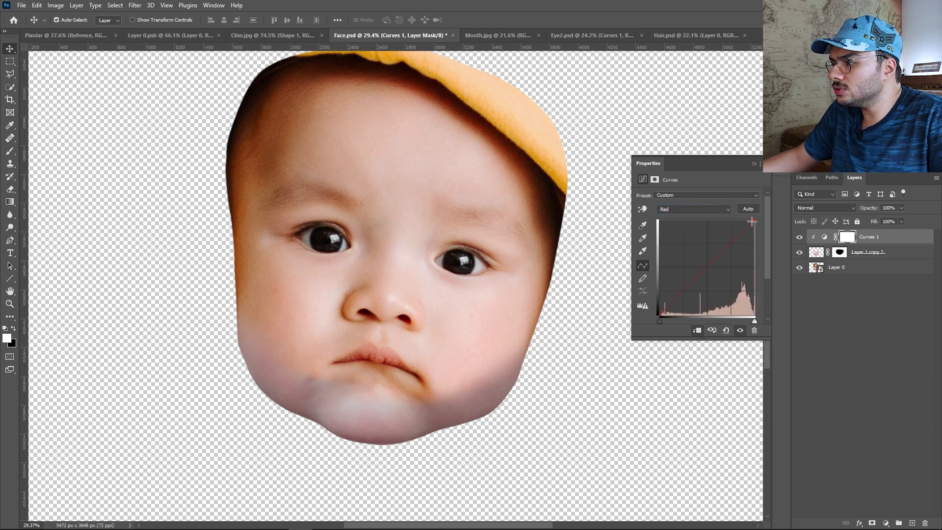
{"action": "left_click", "coordinate": [711, 209]}
{"action": "left_click", "coordinate": [681, 238]}
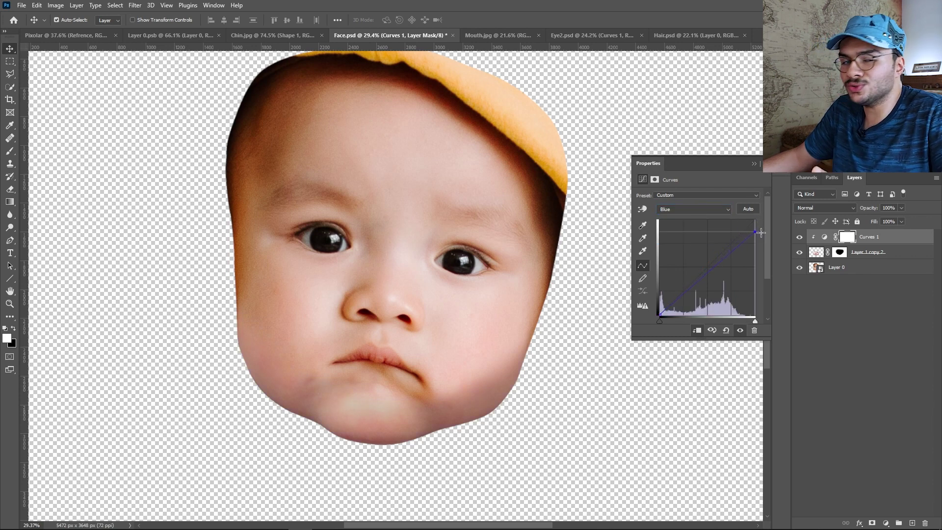
{"action": "left_click", "coordinate": [865, 318]}
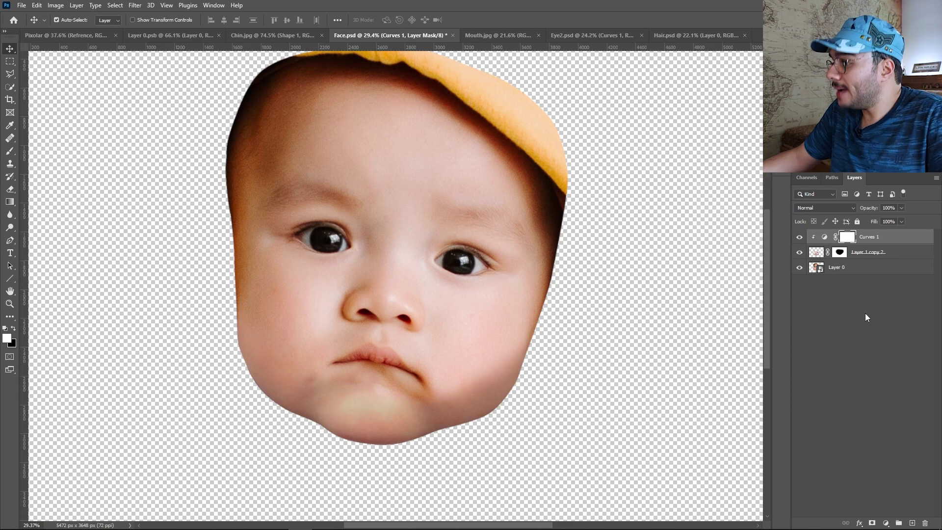
Add a second Curves adjustment clipped to the chin layer and brighten it by moving the RGB white point inward.
{"action": "left_click", "coordinate": [884, 523]}
{"action": "left_click", "coordinate": [873, 402]}
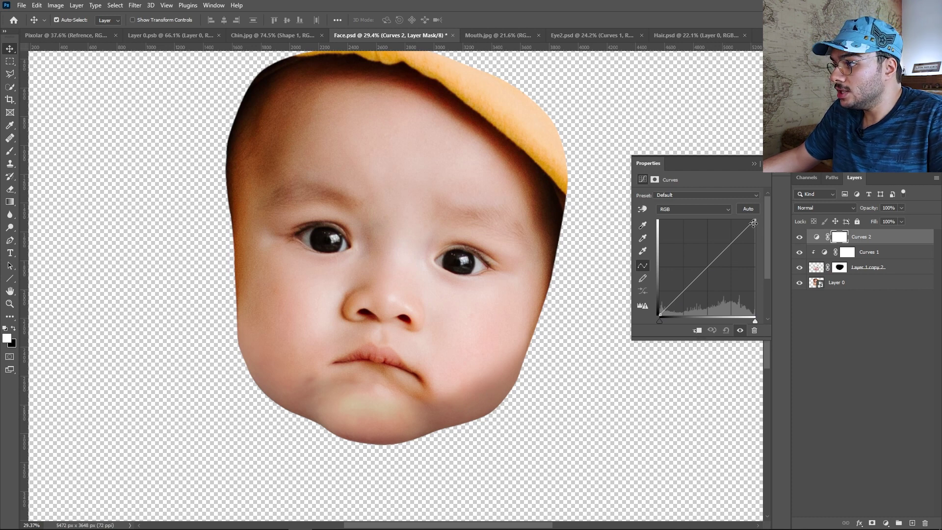
{"action": "left_click_drag", "start_coordinate": [754, 221], "coordinate": [737, 218]}
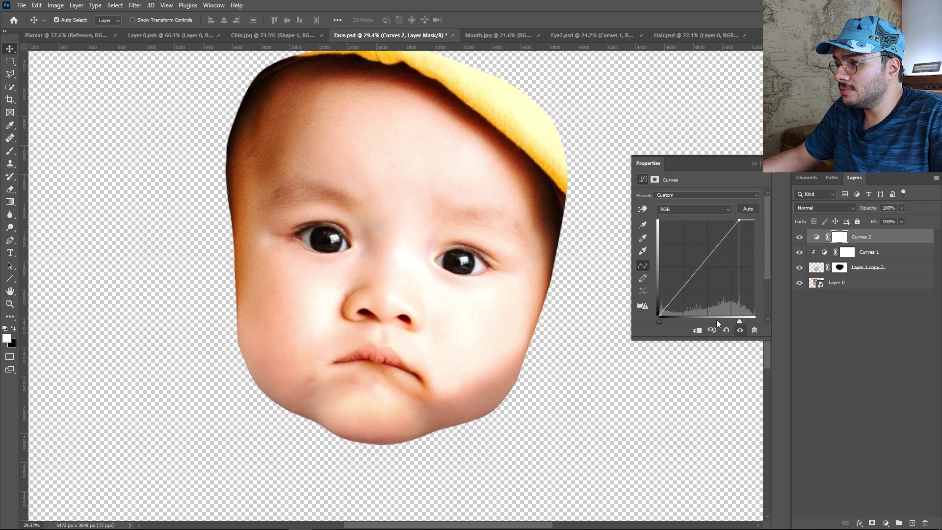
{"action": "left_click", "coordinate": [698, 331]}
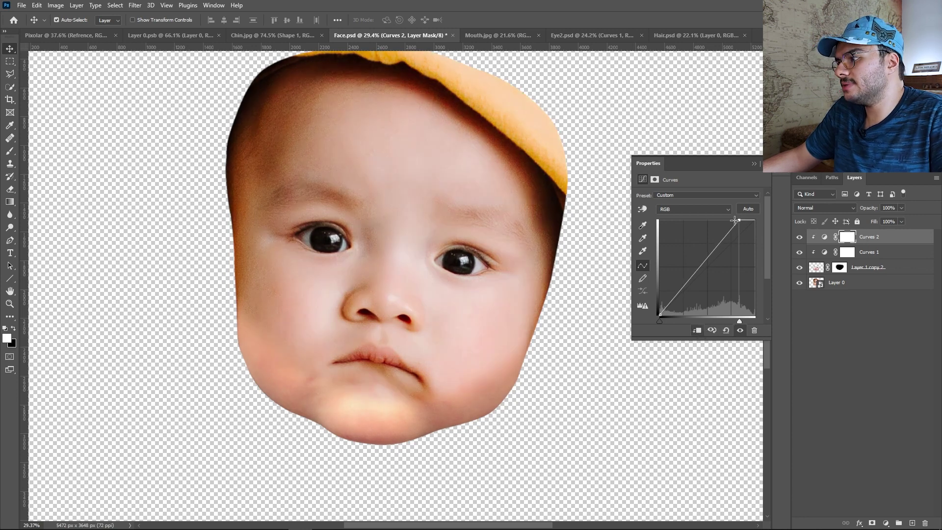
{"action": "left_click_drag", "start_coordinate": [739, 220], "coordinate": [726, 220]}
{"action": "left_click", "coordinate": [754, 163]}
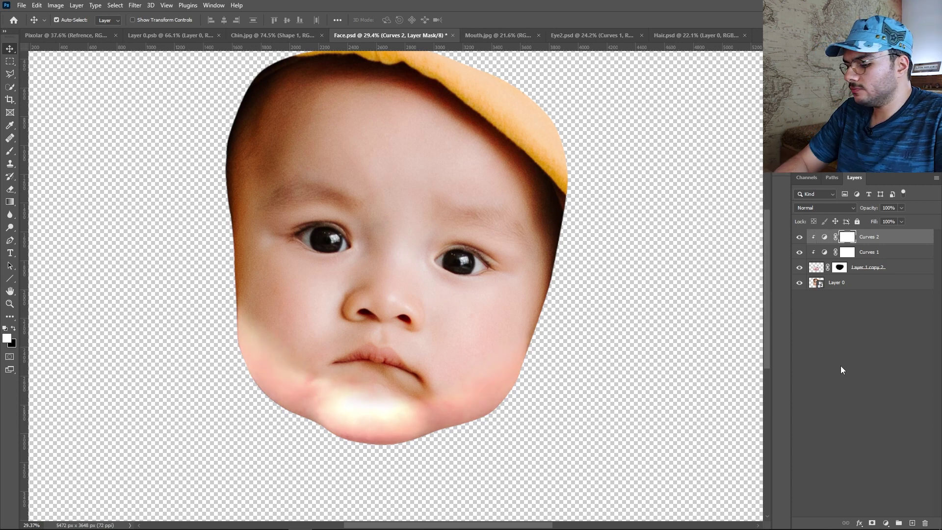
Invert the Curves 2 mask to black and paint the brightening onto the jaw beside the chin with a soft white brush at 6% flow.
{"action": "key", "text": "ctrl+i"}
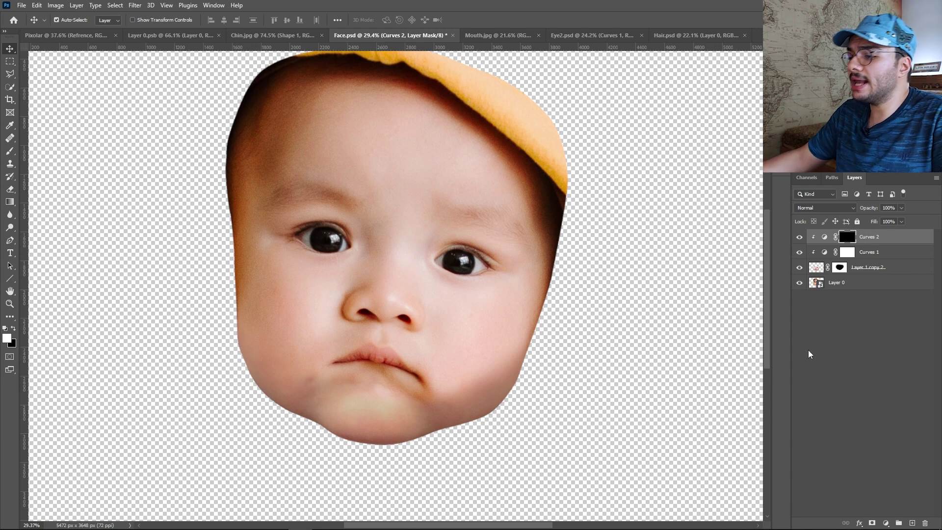
{"action": "key", "text": "b"}
{"action": "left_click_drag", "start_coordinate": [487, 389], "coordinate": [520, 389]}
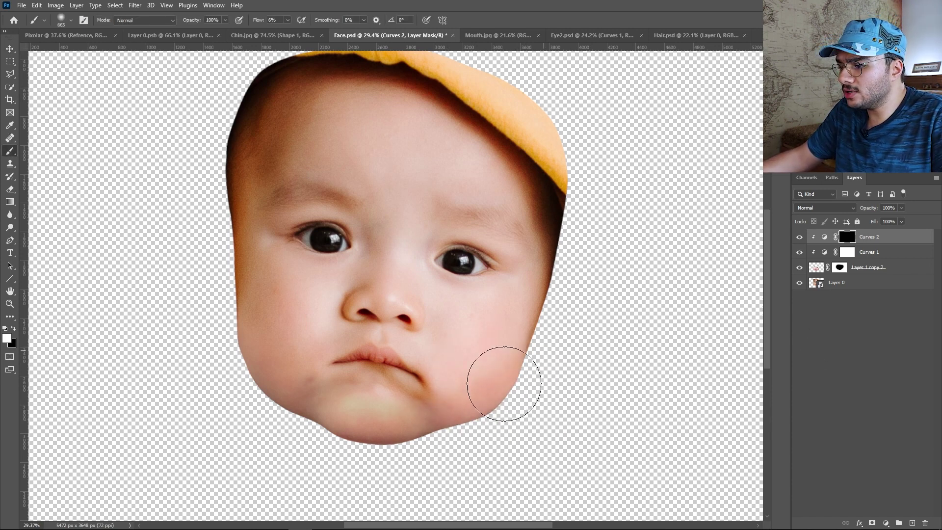
{"action": "left_click_drag", "start_coordinate": [446, 403], "coordinate": [466, 406]}
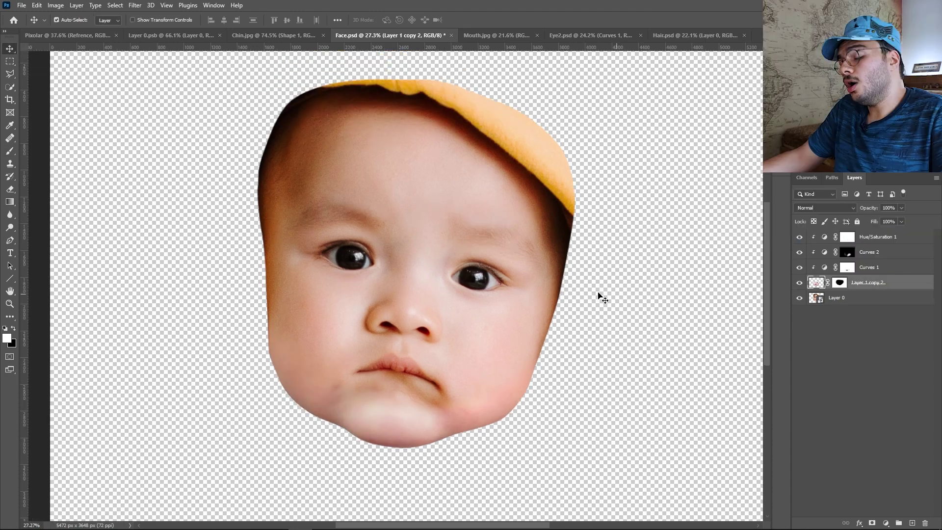
Stamp Curves 2, Curves 1 and Layer 1 copy 2 together into a single merged layer.
{"action": "scroll", "coordinate": [305, 314], "scroll_direction": "up", "scroll_amount": 5}
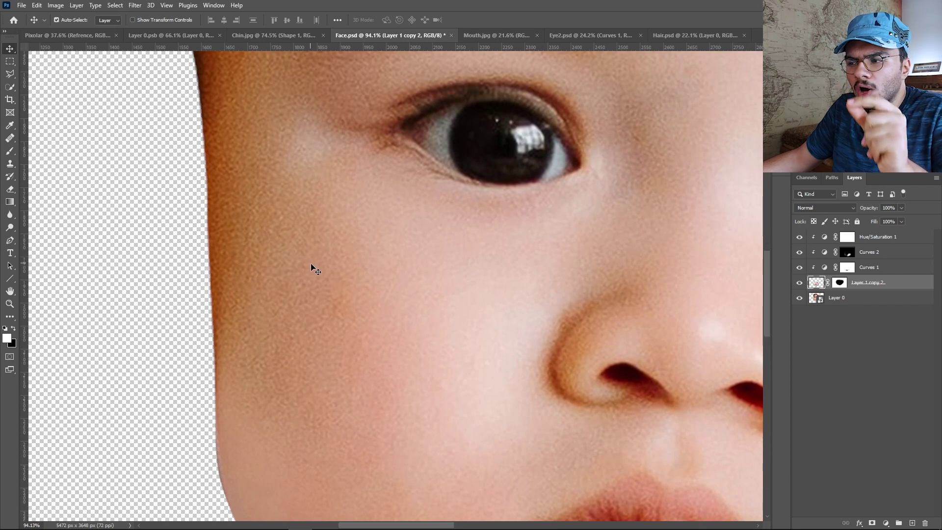
{"action": "scroll", "coordinate": [363, 346], "scroll_direction": "down", "scroll_amount": 1}
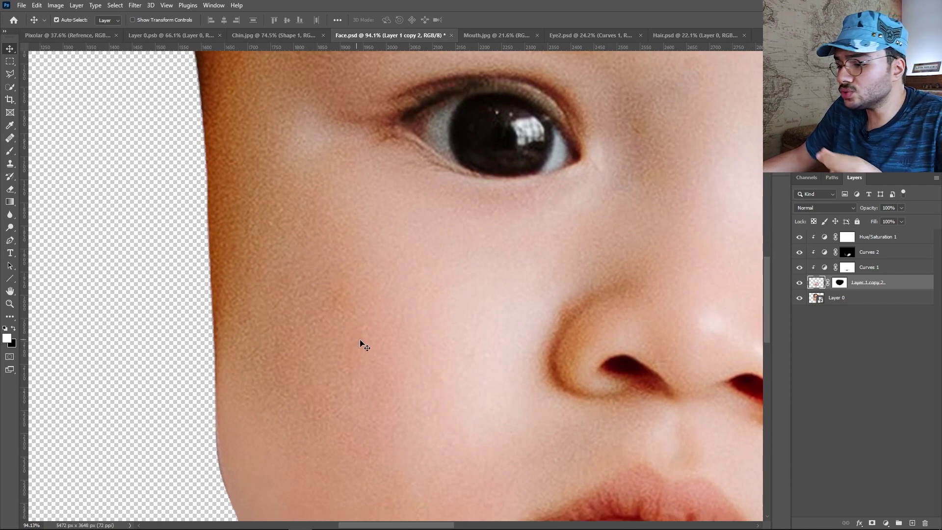
{"action": "scroll", "coordinate": [363, 347], "scroll_direction": "down", "scroll_amount": 5}
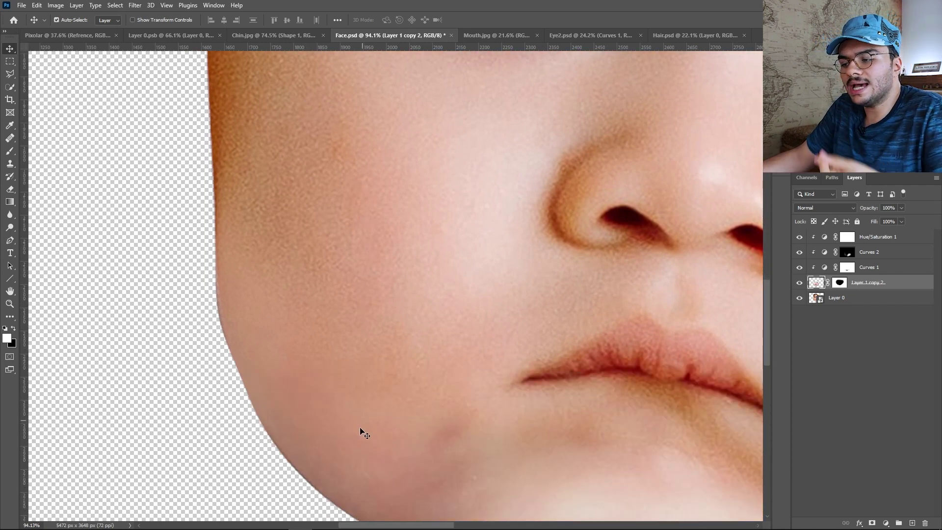
{"action": "scroll", "coordinate": [363, 431], "scroll_direction": "down", "scroll_amount": 1}
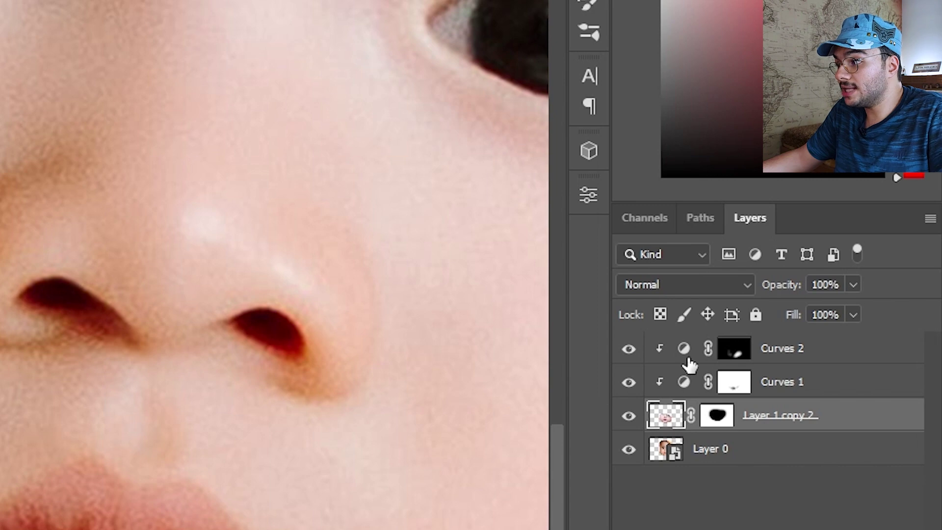
{"action": "left_click", "coordinate": [686, 356], "text": "shift"}
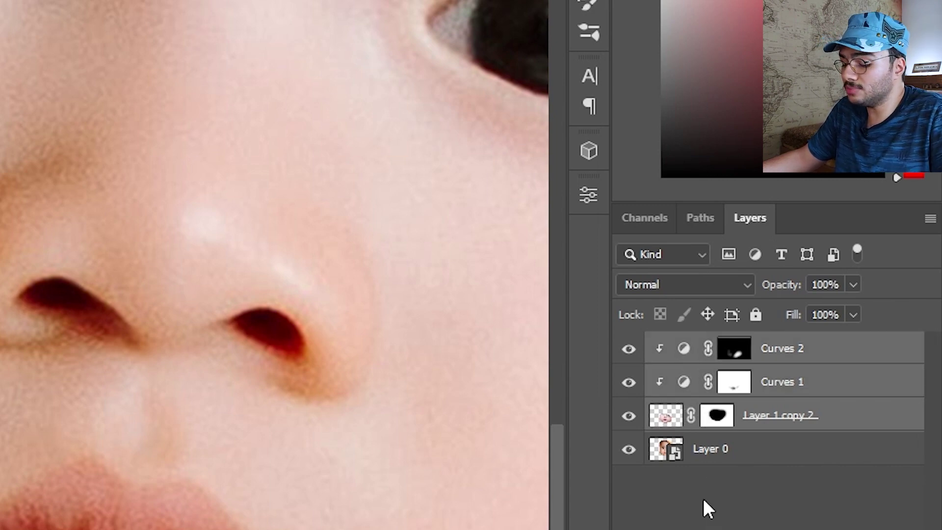
{"action": "key", "text": "ctrl+alt+e"}
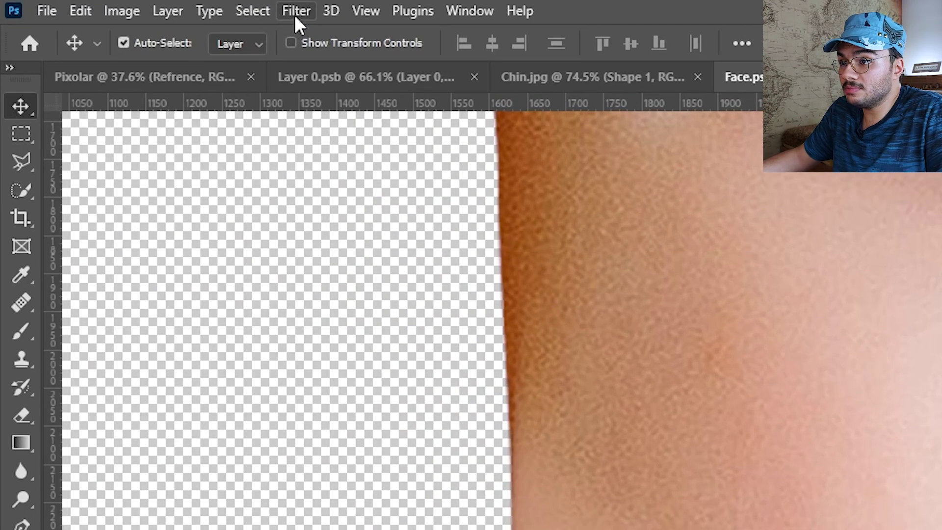
Apply the Pointillize filter to the merged chin layer with a cell size of 4.
{"action": "left_click", "coordinate": [135, 6]}
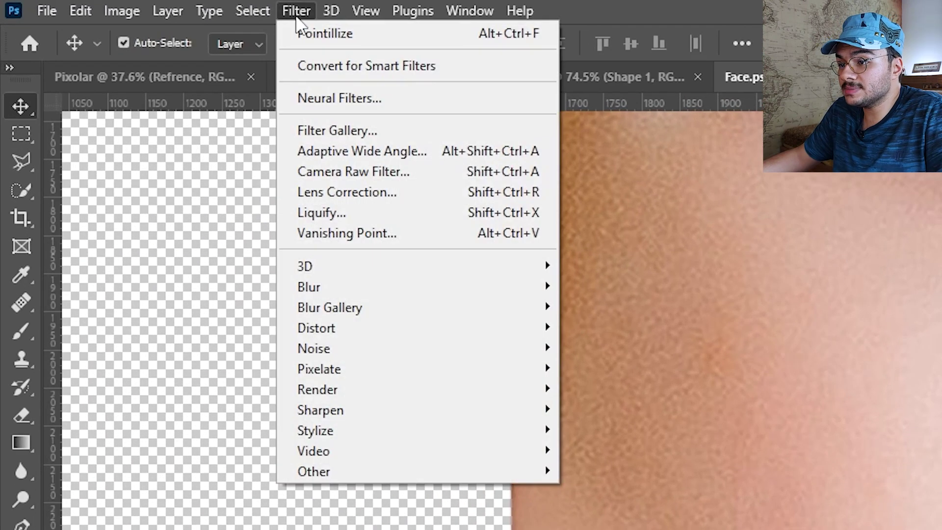
{"action": "mouse_move", "coordinate": [355, 370]}
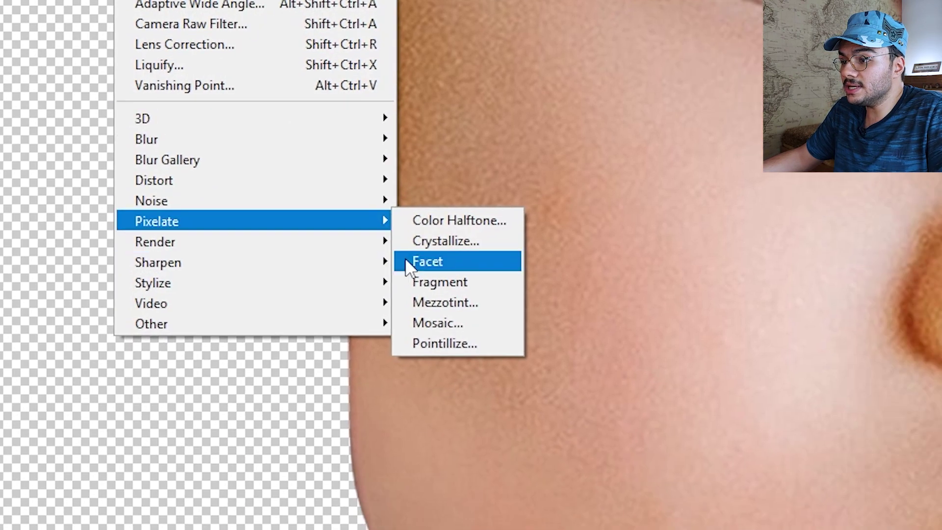
{"action": "left_click", "coordinate": [470, 343]}
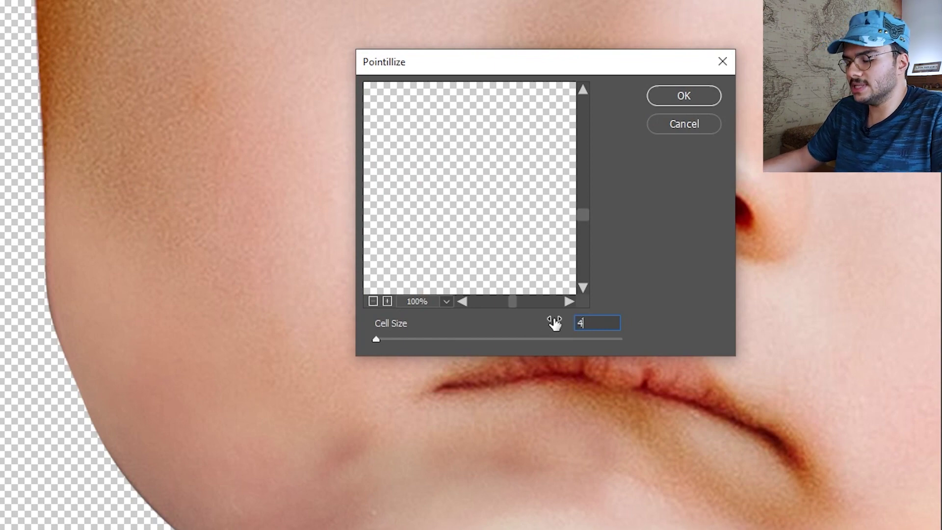
{"action": "left_click", "coordinate": [673, 96]}
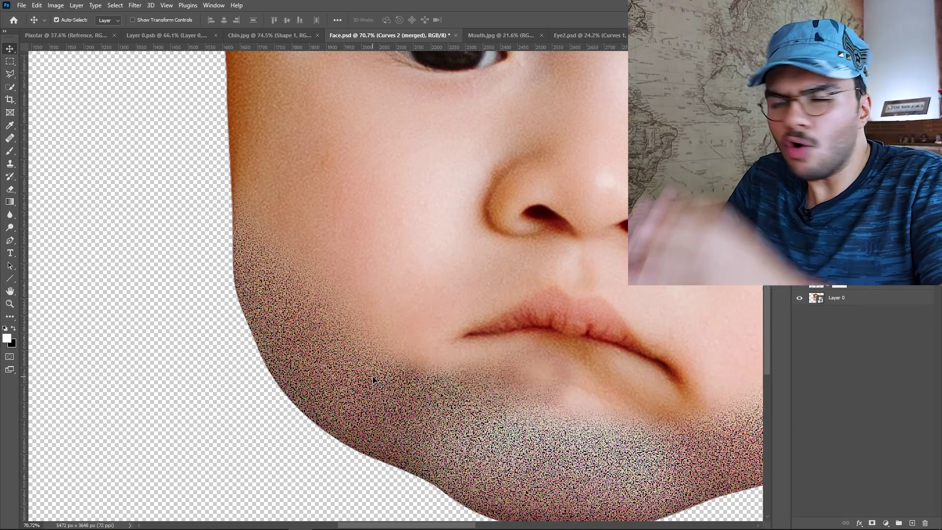
Apply a 3-pixel Gaussian Blur to the pointillized chin layer and set its blend mode to Soft Light.
{"action": "scroll", "coordinate": [306, 326], "scroll_direction": "up", "scroll_amount": 3}
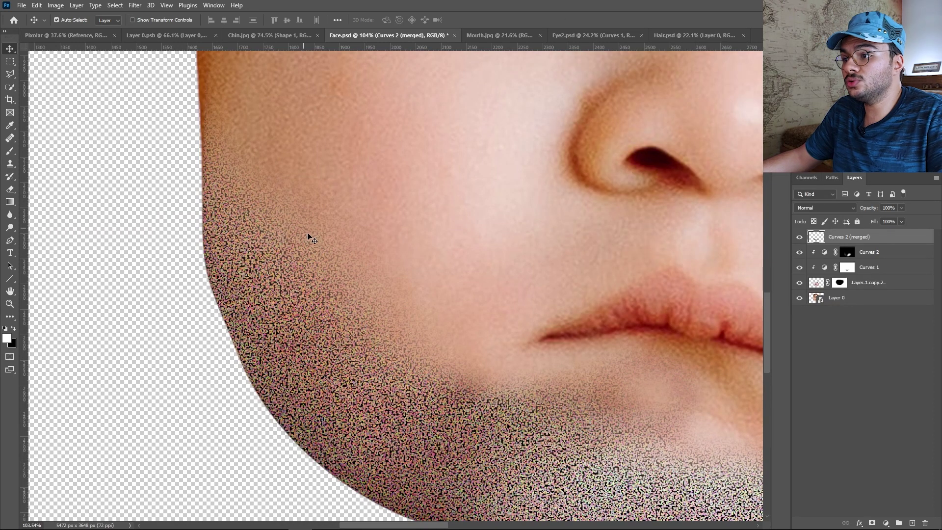
{"action": "scroll", "coordinate": [363, 243], "scroll_direction": "up", "scroll_amount": 1}
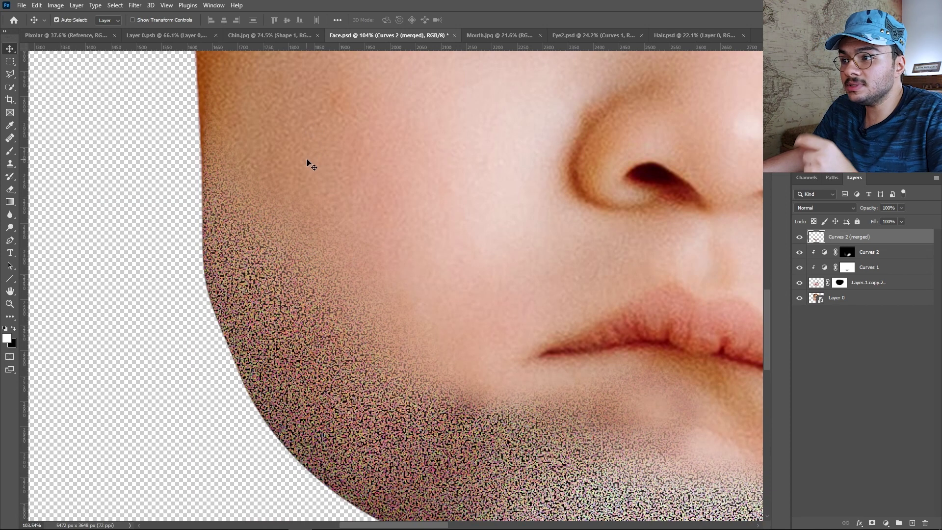
{"action": "left_click", "coordinate": [134, 5]}
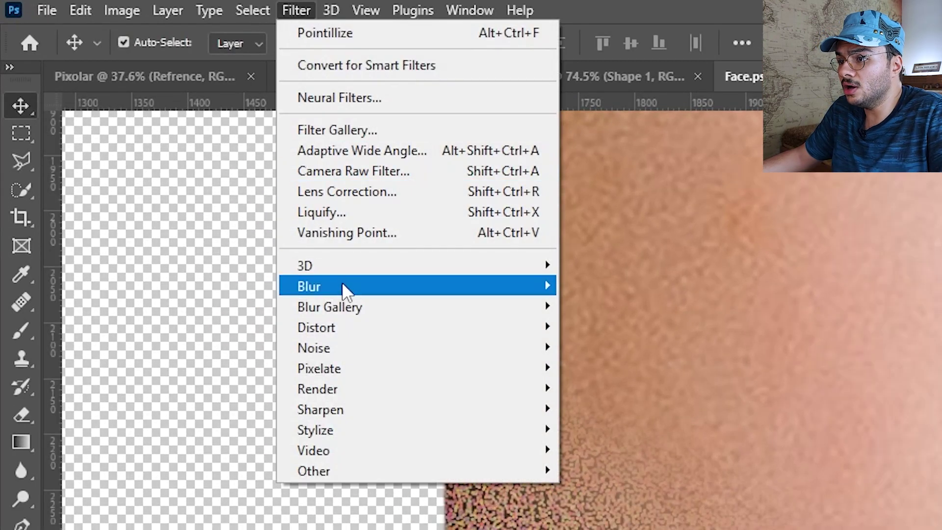
{"action": "mouse_move", "coordinate": [345, 291]}
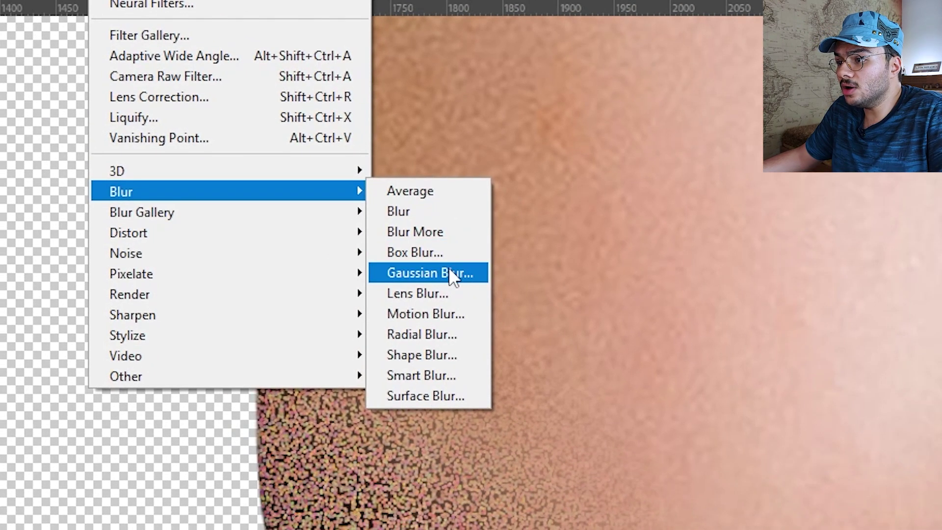
{"action": "left_click", "coordinate": [618, 367]}
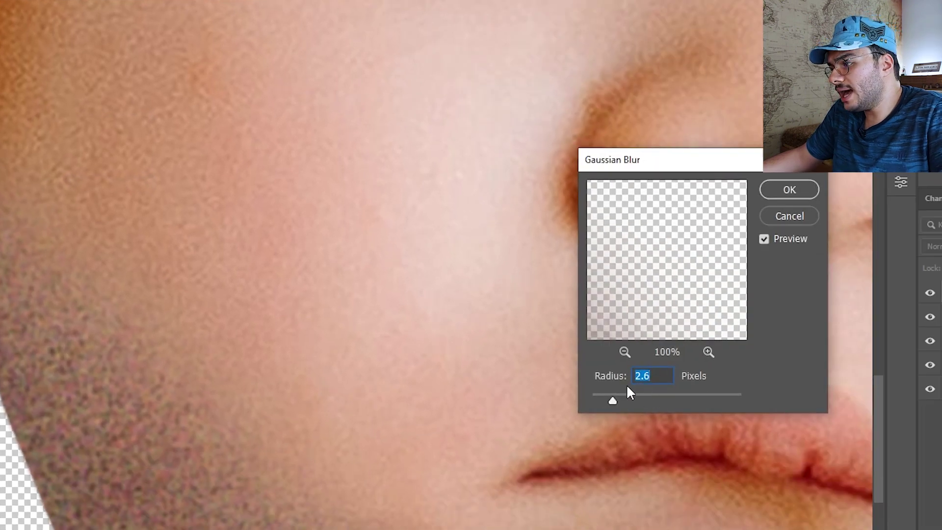
{"action": "type", "text": "3"}
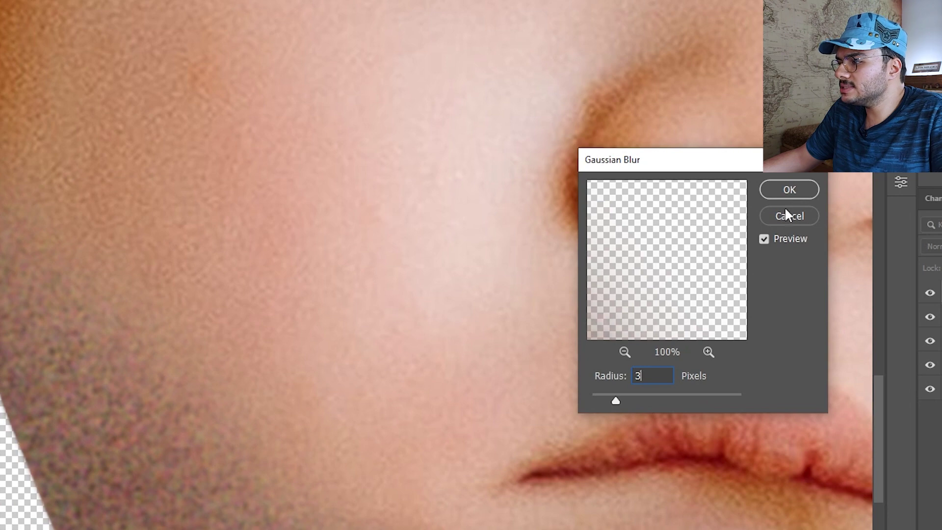
{"action": "left_click", "coordinate": [787, 191]}
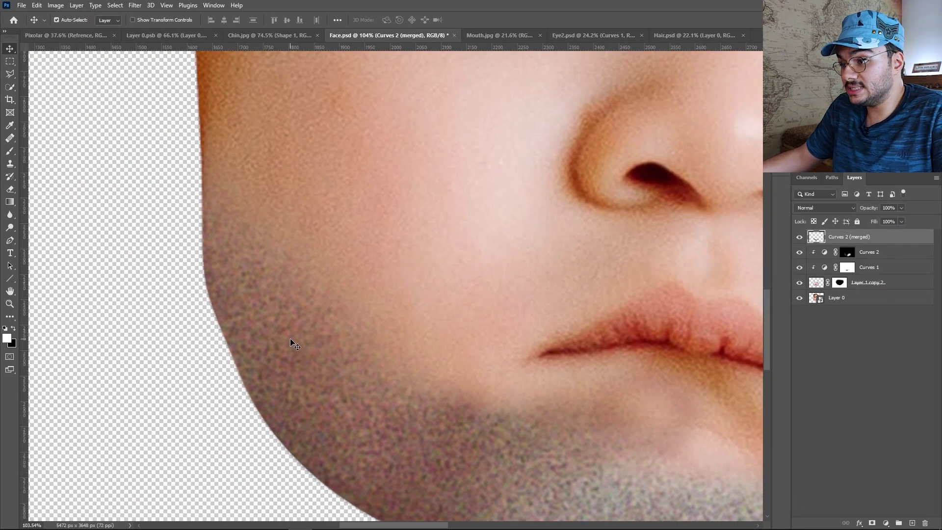
{"action": "left_click", "coordinate": [847, 208]}
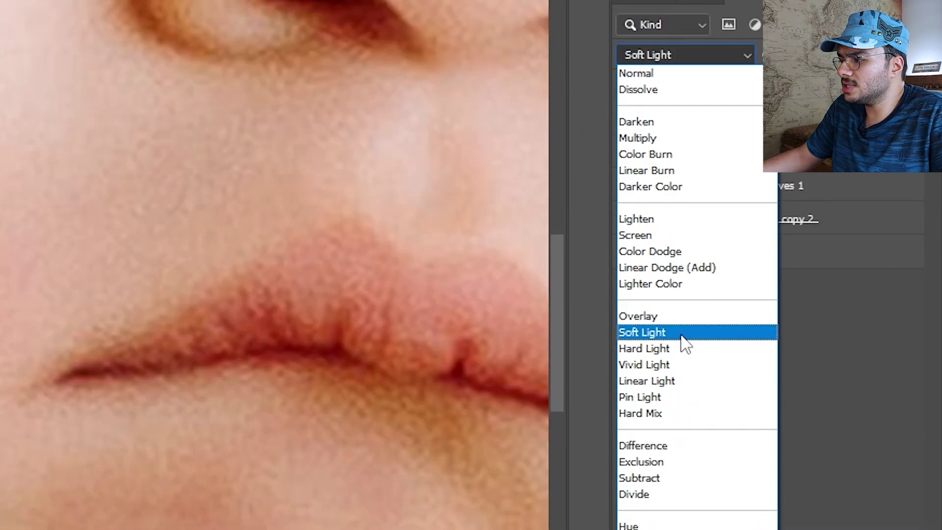
{"action": "left_click", "coordinate": [681, 336]}
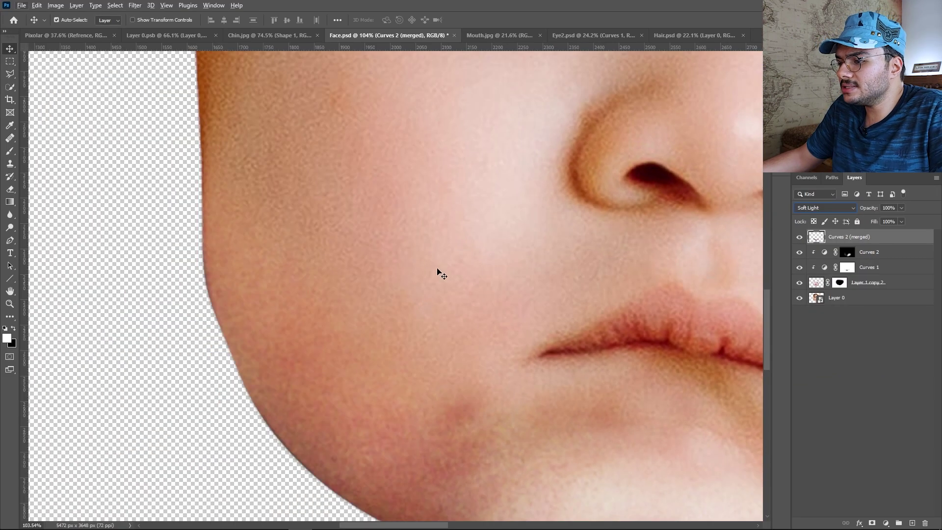
Stamp all layers from Layer 0 up to Curves 2 (merged) into a single new layer above them.
{"action": "left_click", "coordinate": [441, 258]}
{"action": "scroll", "coordinate": [447, 251], "scroll_direction": "down", "scroll_amount": 5}
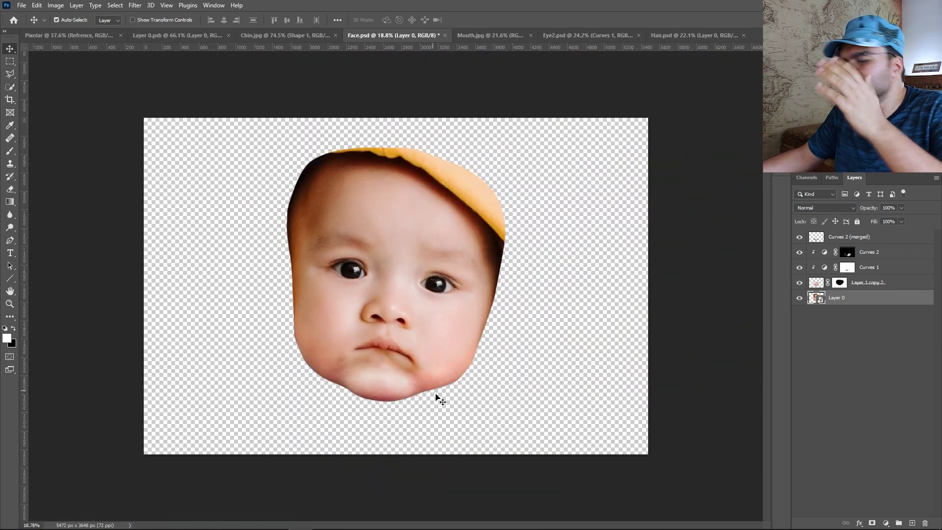
{"action": "scroll", "coordinate": [382, 351], "scroll_direction": "up", "scroll_amount": 5}
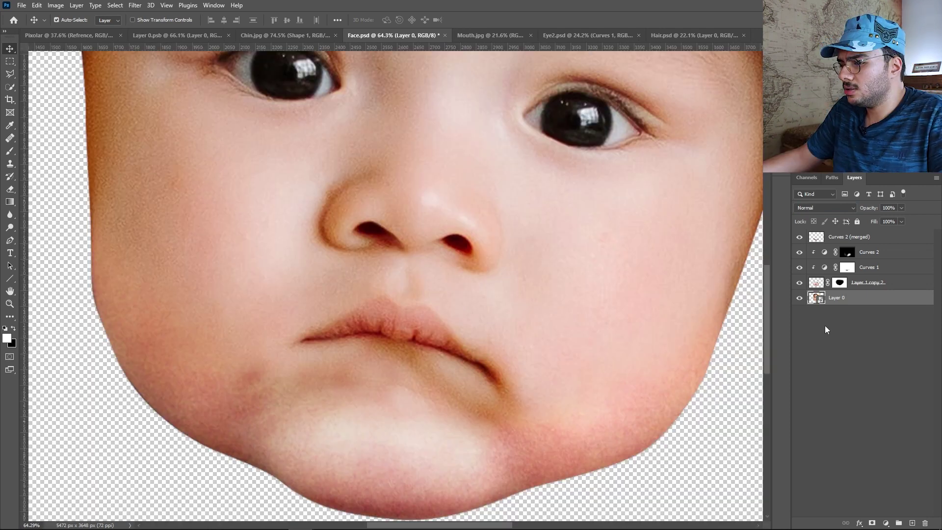
{"action": "left_click", "coordinate": [818, 243], "text": "shift"}
{"action": "key", "text": "ctrl+alt+shift+e"}
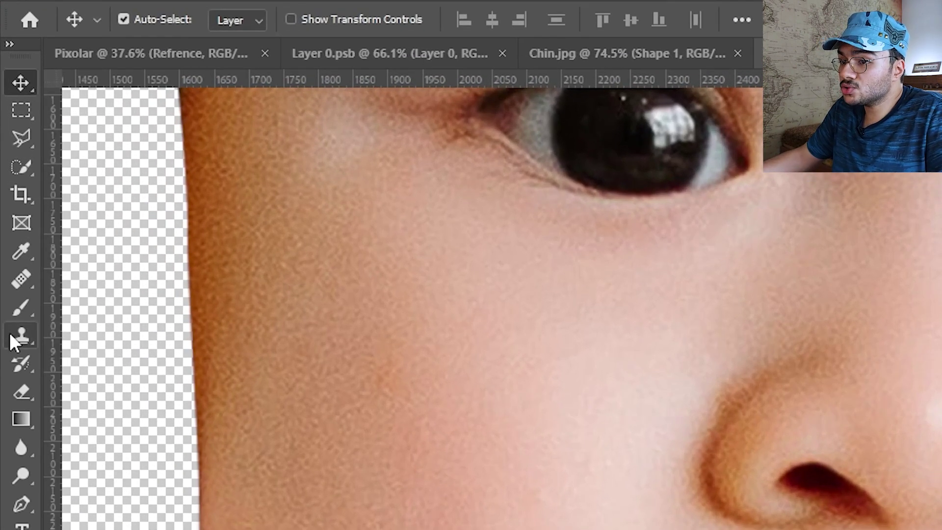
Heal the dark blemish on the jaw beside the corner of the mouth with the Healing Brush, sampling clean skin nearby.
{"action": "left_click", "coordinate": [20, 288]}
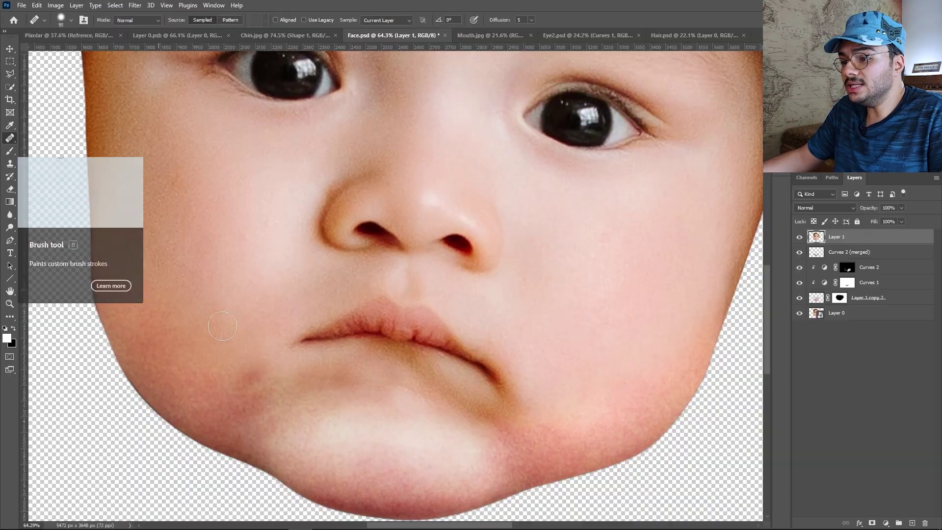
{"action": "scroll", "coordinate": [226, 320], "scroll_direction": "up", "scroll_amount": 2}
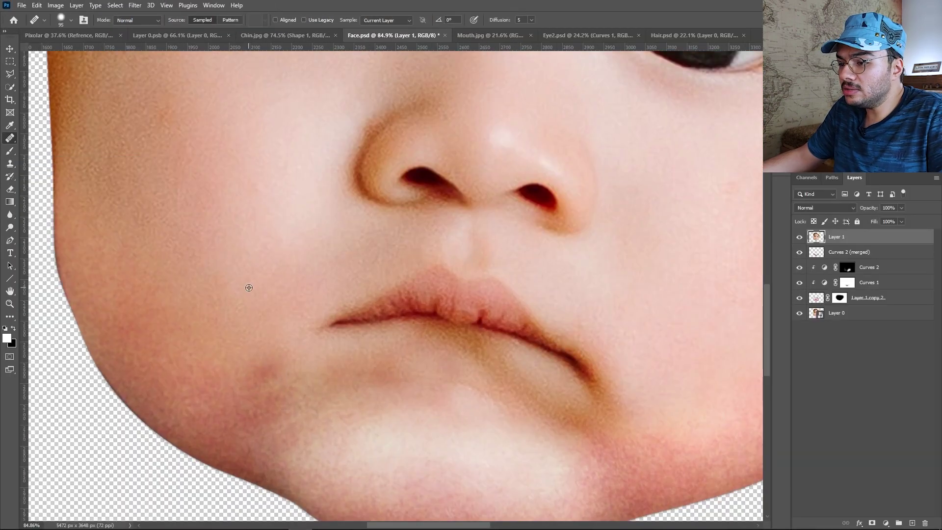
{"action": "left_click", "coordinate": [269, 380]}
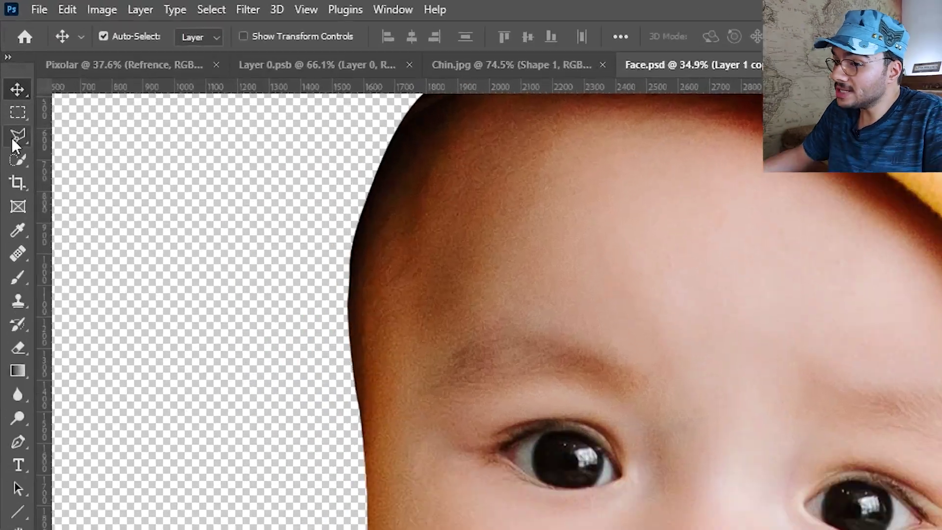
Outline the eye on the viewer's left with a closed Polygonal Lasso selection on Layer 1 copy.
{"action": "left_click", "coordinate": [9, 74]}
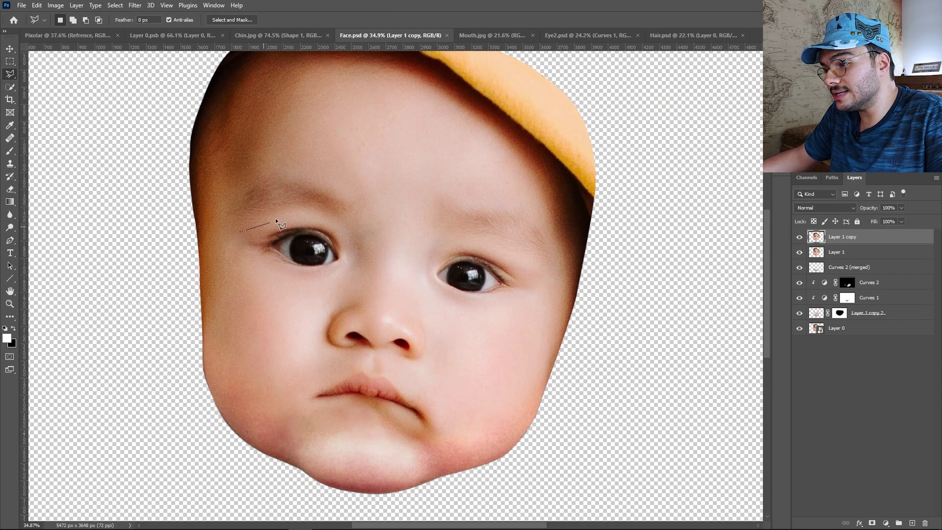
{"action": "left_click", "coordinate": [354, 258]}
{"action": "left_click", "coordinate": [347, 276]}
{"action": "left_click", "coordinate": [291, 277]}
{"action": "left_click", "coordinate": [258, 266]}
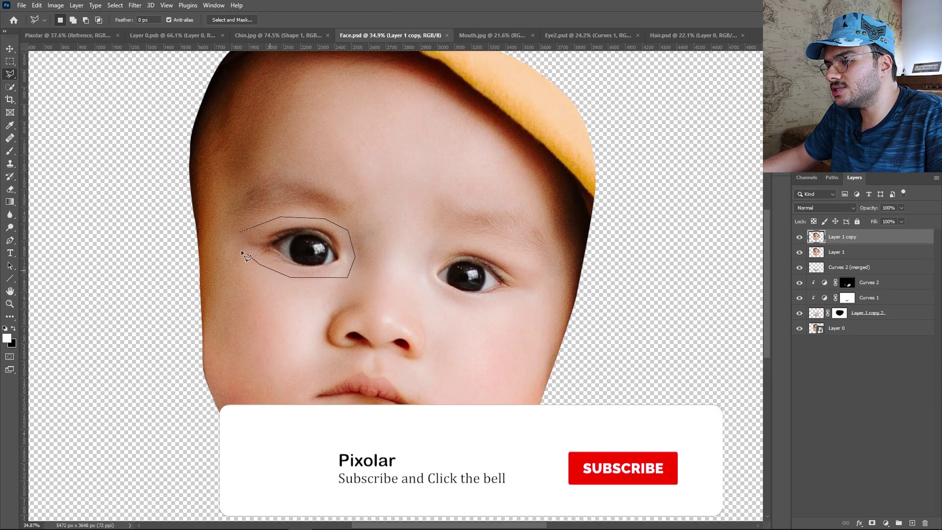
{"action": "left_click", "coordinate": [233, 235]}
{"action": "left_click", "coordinate": [240, 230]}
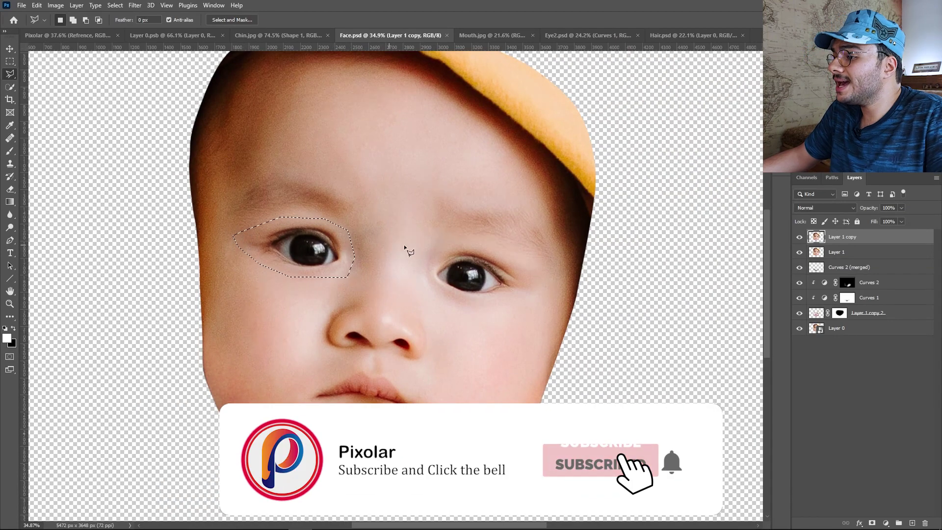
Add a polygonal outline around the other eye to the existing selection.
{"action": "left_click", "coordinate": [437, 244], "text": "shift"}
{"action": "left_click", "coordinate": [482, 240]}
{"action": "left_click", "coordinate": [544, 286]}
{"action": "left_click", "coordinate": [526, 306]}
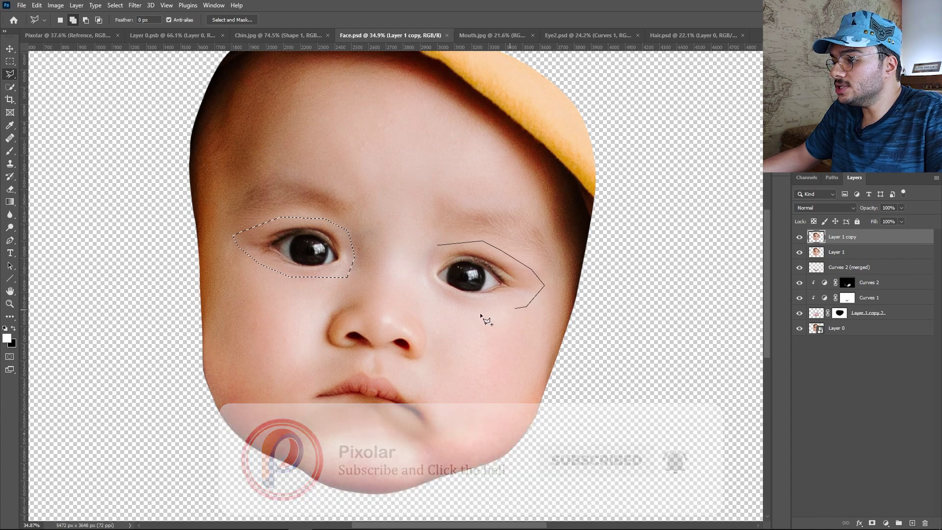
{"action": "left_click", "coordinate": [452, 308]}
{"action": "left_click", "coordinate": [437, 245]}
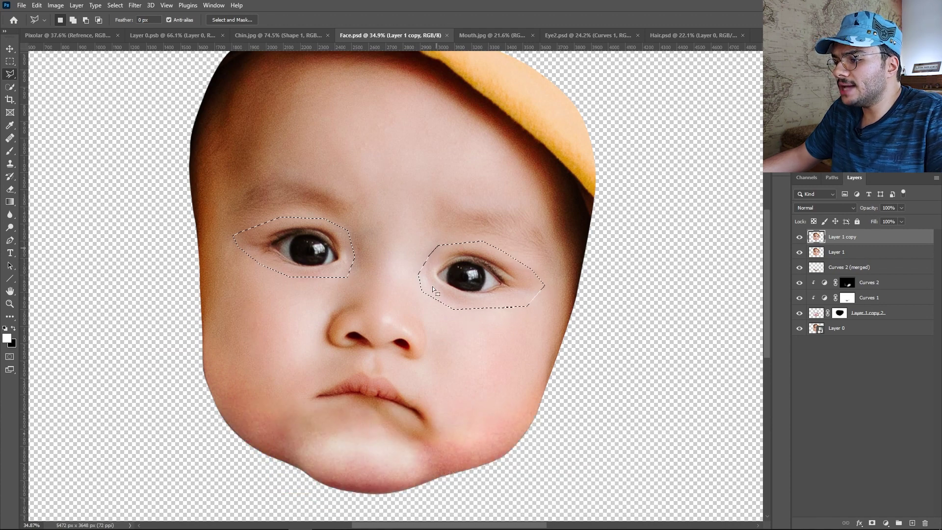
Add a polygonal outline around the mouth, from under the nose to below the lips, to the eye selections.
{"action": "key", "text": "shift"}
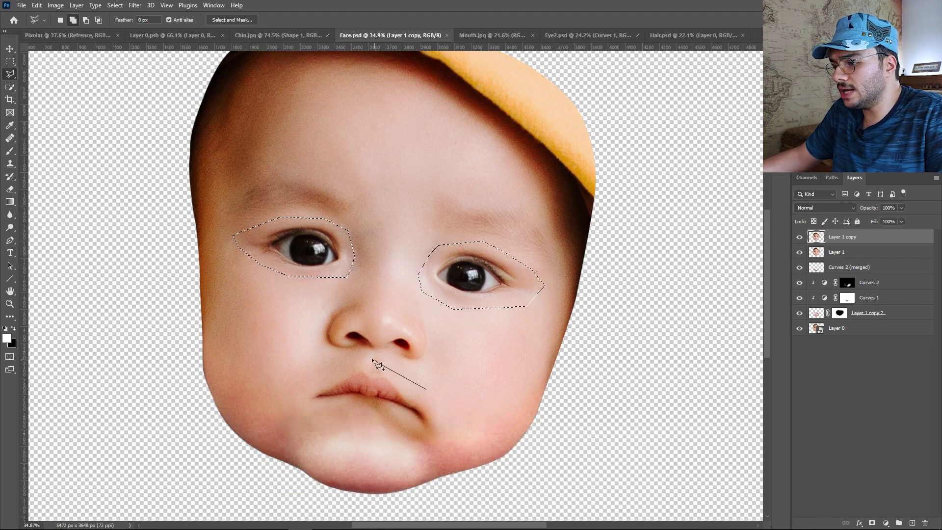
{"action": "left_click", "coordinate": [292, 401]}
{"action": "left_click", "coordinate": [320, 421]}
{"action": "left_click", "coordinate": [353, 423]}
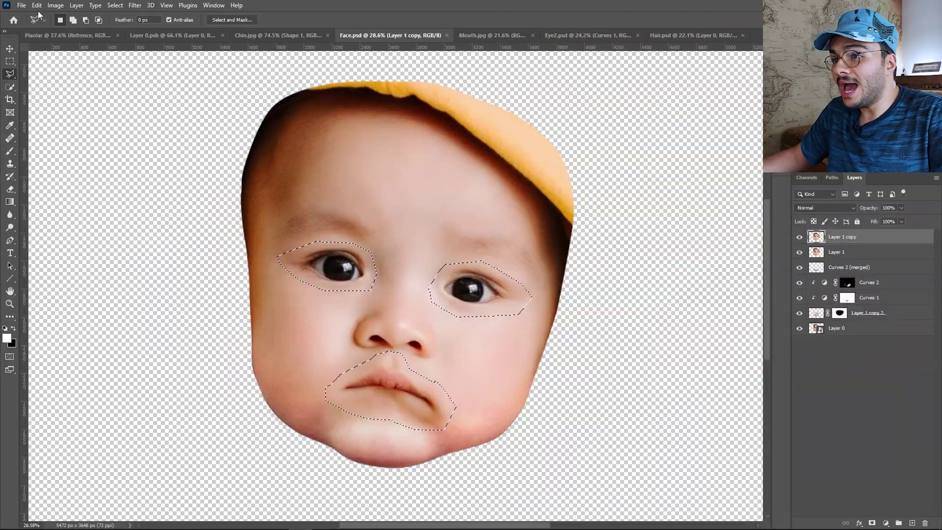
Remove the selected eyes and mouth with a Content-Aware fill in Normal mode at 100% opacity with Color Adaptation.
{"action": "left_click", "coordinate": [38, 6]}
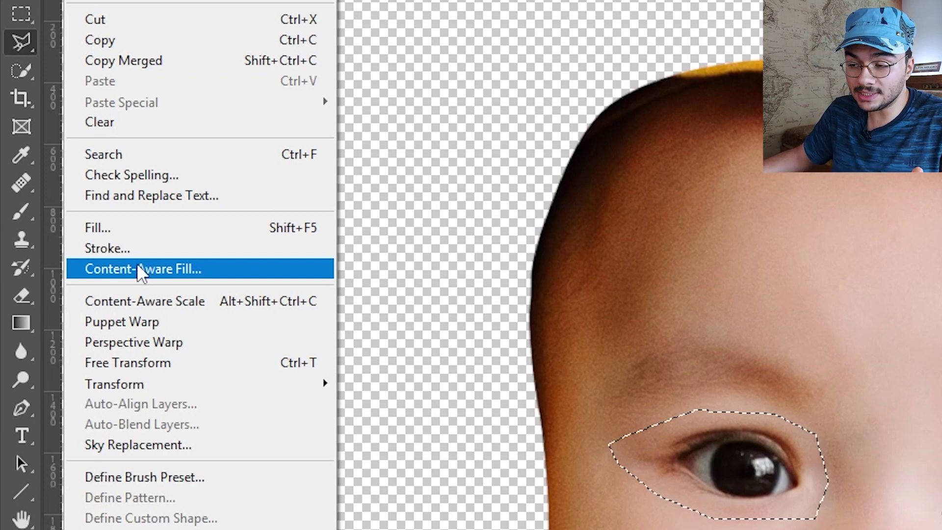
{"action": "left_click", "coordinate": [124, 225]}
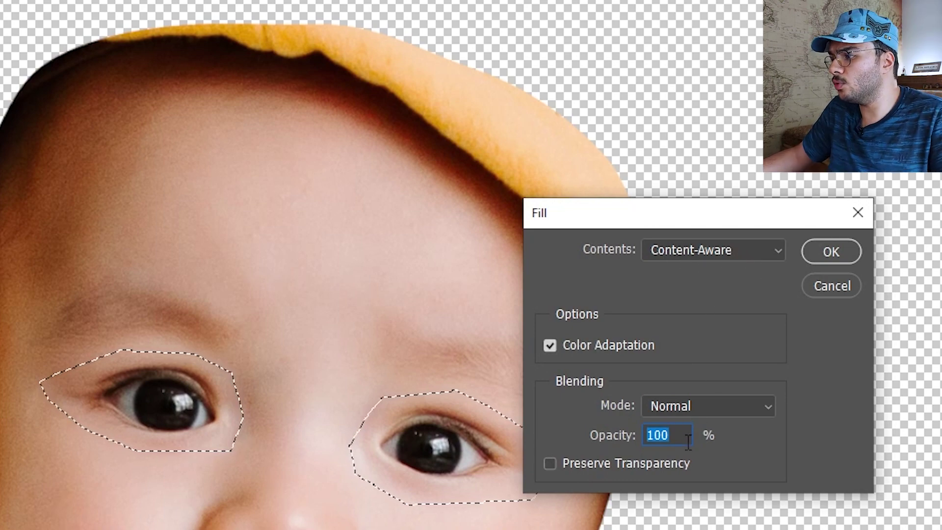
{"action": "left_click", "coordinate": [836, 252]}
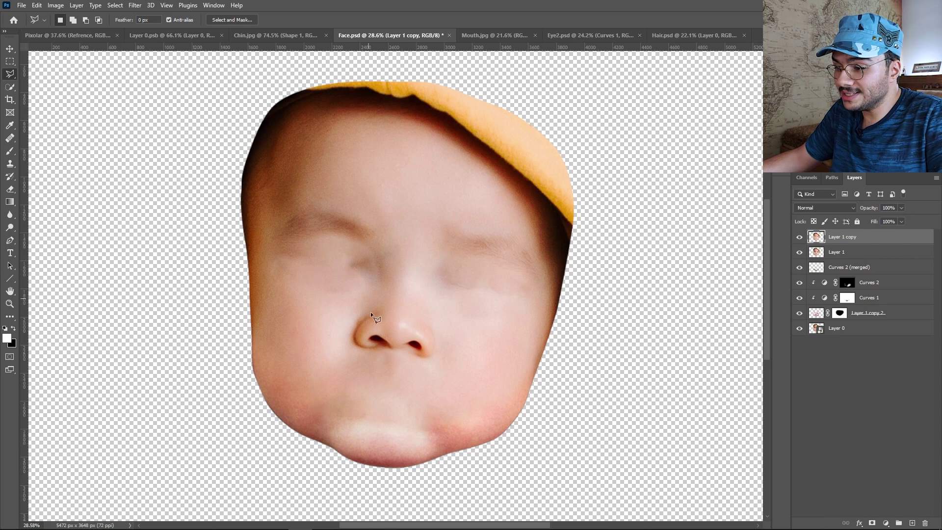
Smooth the leftover patches in the filled eye areas with the Healing Brush.
{"action": "left_click", "coordinate": [10, 139]}
{"action": "scroll", "coordinate": [324, 289], "scroll_direction": "up", "scroll_amount": 2}
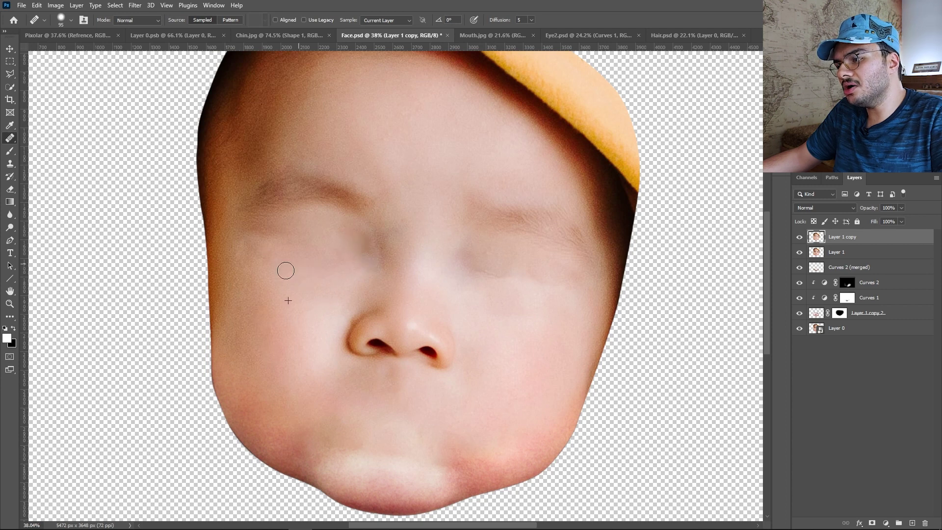
{"action": "left_click_drag", "start_coordinate": [462, 252], "coordinate": [480, 254]}
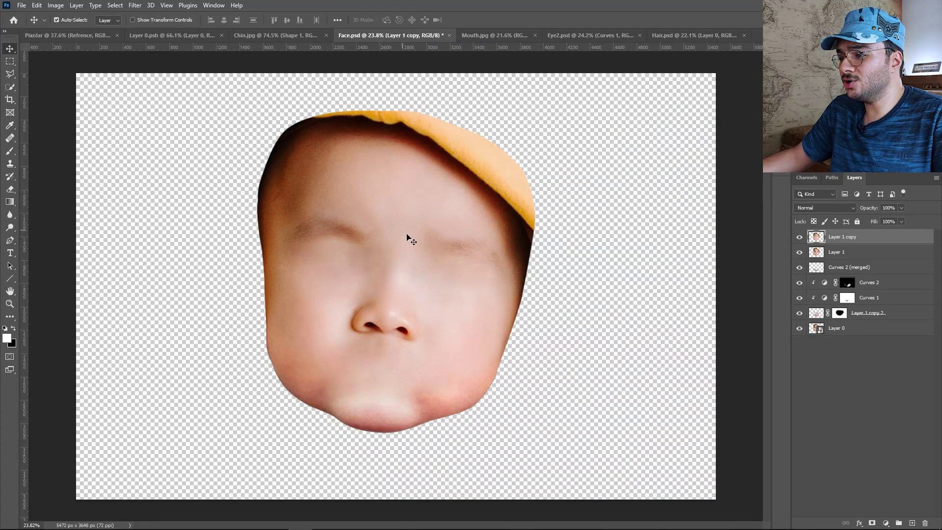
Copy the featureless face layer into the Pixolar document, placing it under the Outlines group.
{"action": "mouse_move", "coordinate": [409, 238]}
{"action": "left_mouse_down"}
{"action": "mouse_move", "coordinate": [350, 189]}
{"action": "mouse_move", "coordinate": [249, 151]}
{"action": "mouse_move", "coordinate": [58, 38]}
{"action": "mouse_move", "coordinate": [367, 227]}
{"action": "left_mouse_up"}
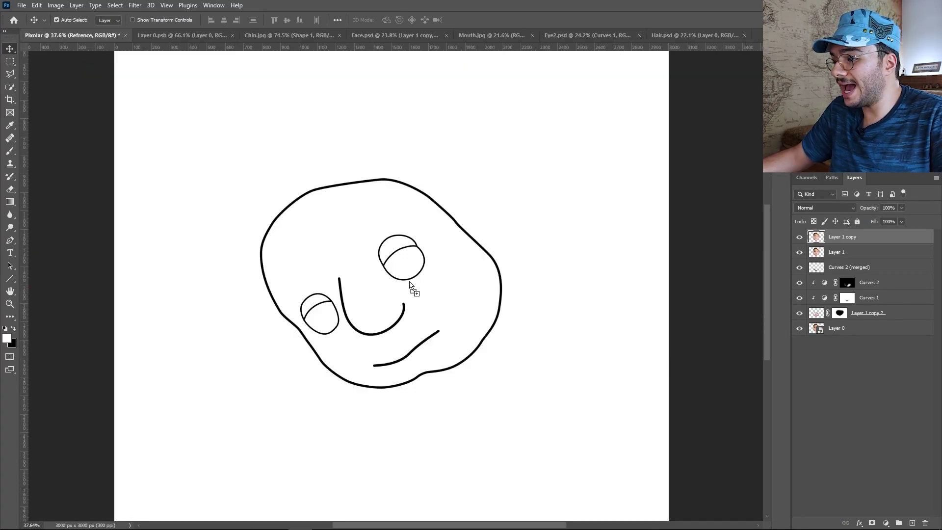
{"action": "left_click_drag", "start_coordinate": [409, 281], "coordinate": [411, 282]}
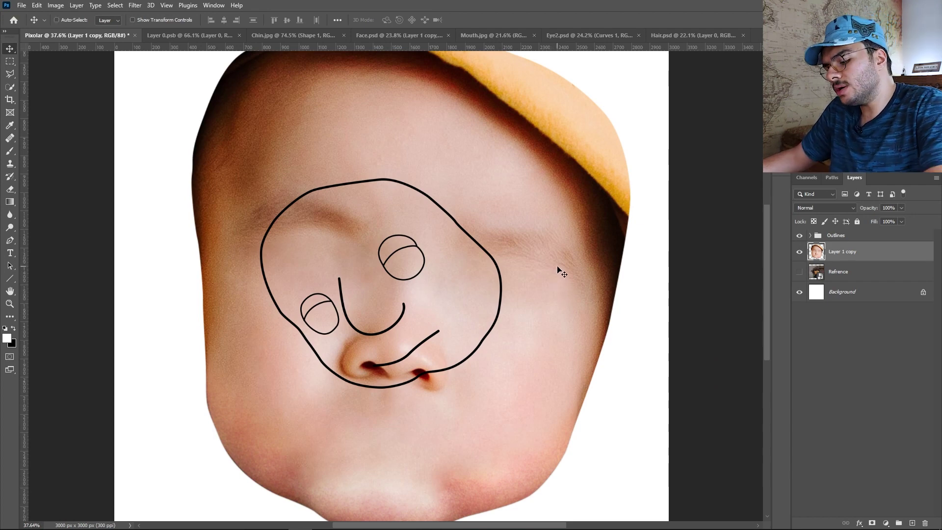
Scale the featureless face layer to about 49%, rotate it to about -42.5°, and position it over the sketched face outline.
{"action": "key", "text": "ctrl+t"}
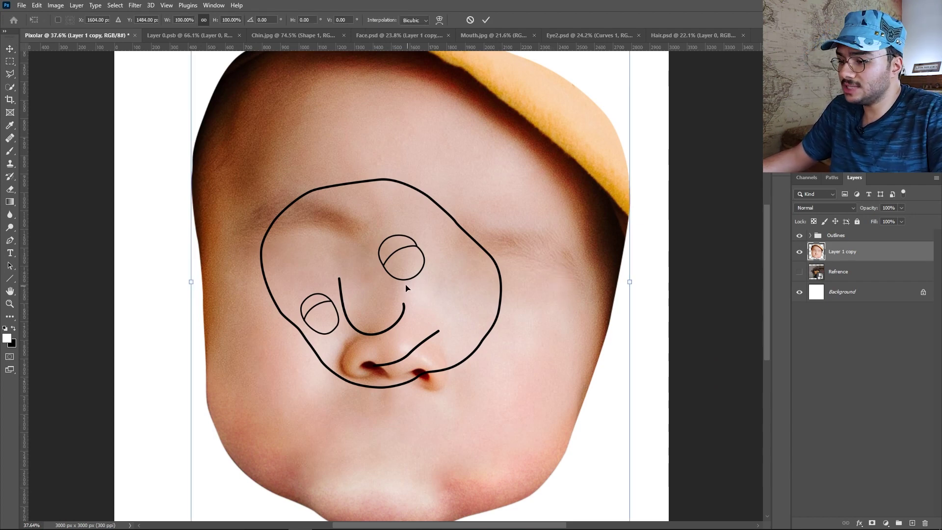
{"action": "right_click", "coordinate": [417, 144]}
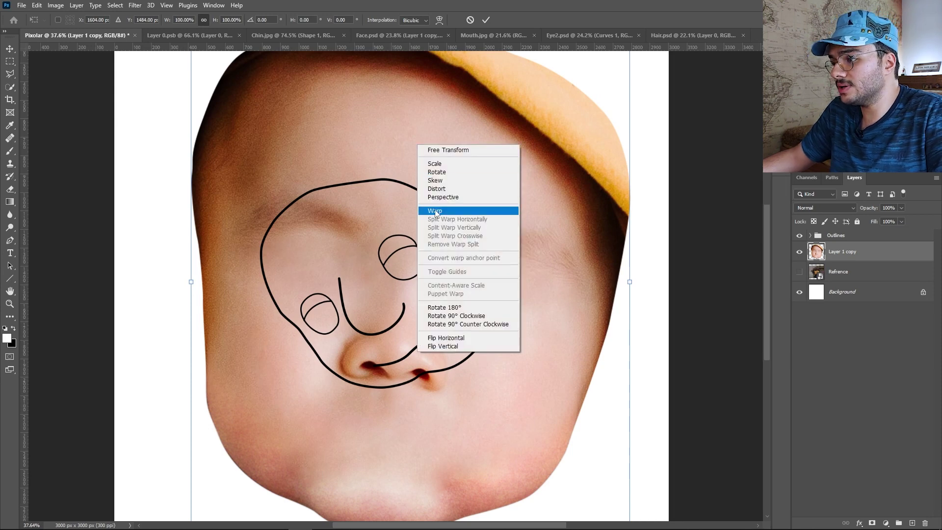
{"action": "left_click", "coordinate": [559, 378]}
{"action": "scroll", "coordinate": [578, 394], "scroll_direction": "down", "scroll_amount": 3}
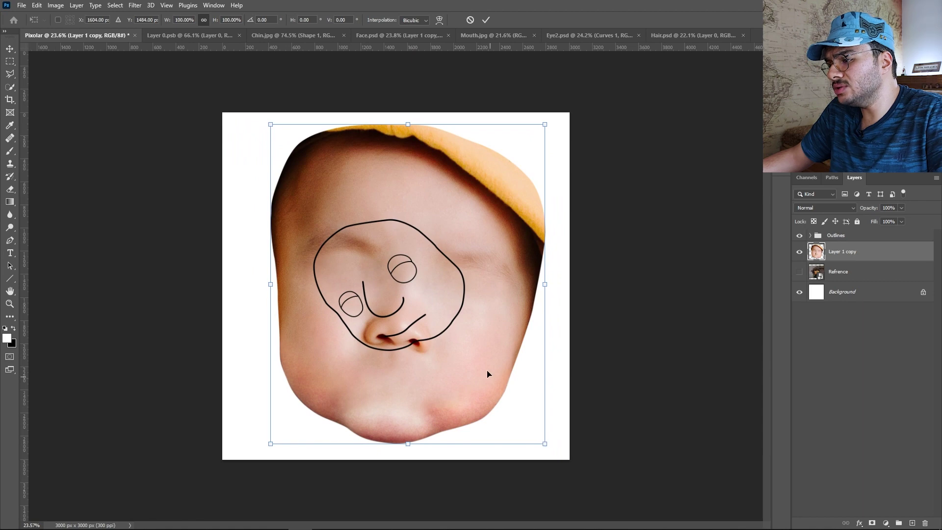
{"action": "left_click_drag", "start_coordinate": [544, 443], "coordinate": [486, 273]}
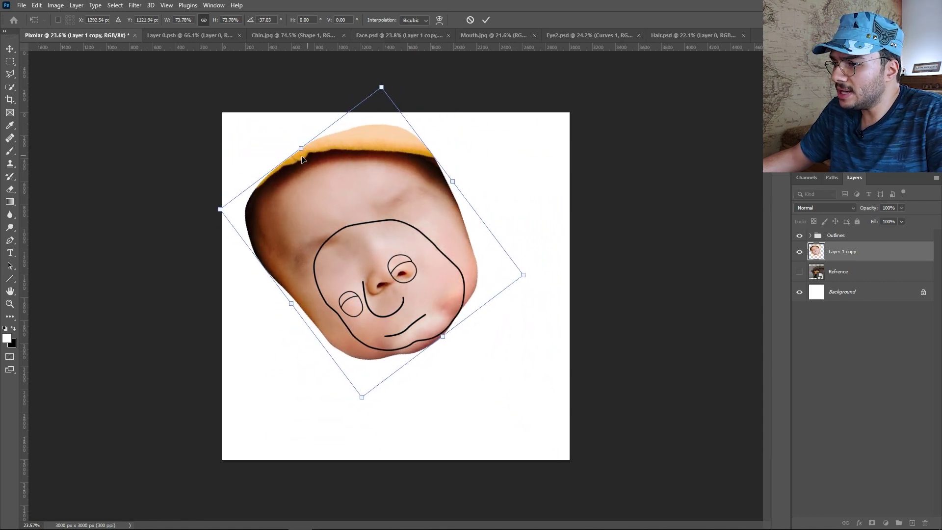
{"action": "left_click_drag", "start_coordinate": [302, 156], "coordinate": [349, 220]}
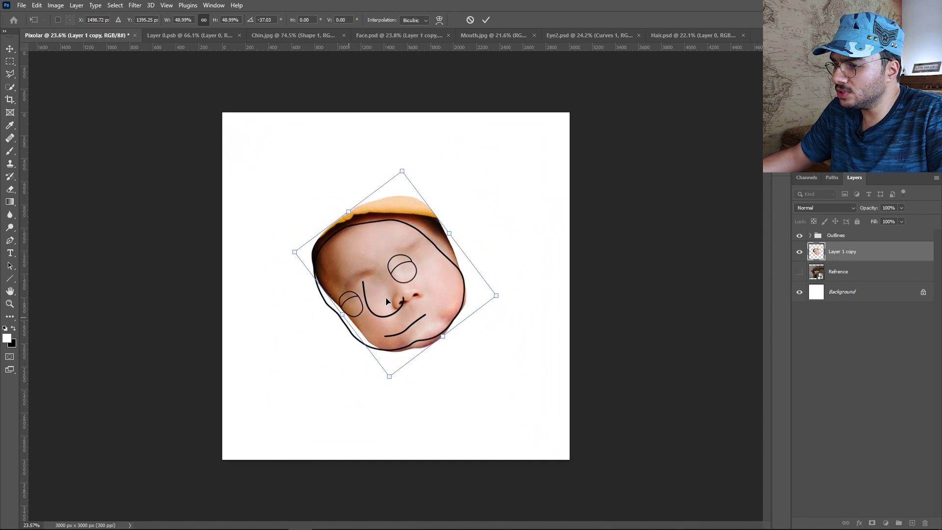
{"action": "left_click_drag", "start_coordinate": [389, 244], "coordinate": [377, 237]}
{"action": "left_click_drag", "start_coordinate": [495, 301], "coordinate": [503, 296]}
{"action": "left_click_drag", "start_coordinate": [394, 306], "coordinate": [391, 307]}
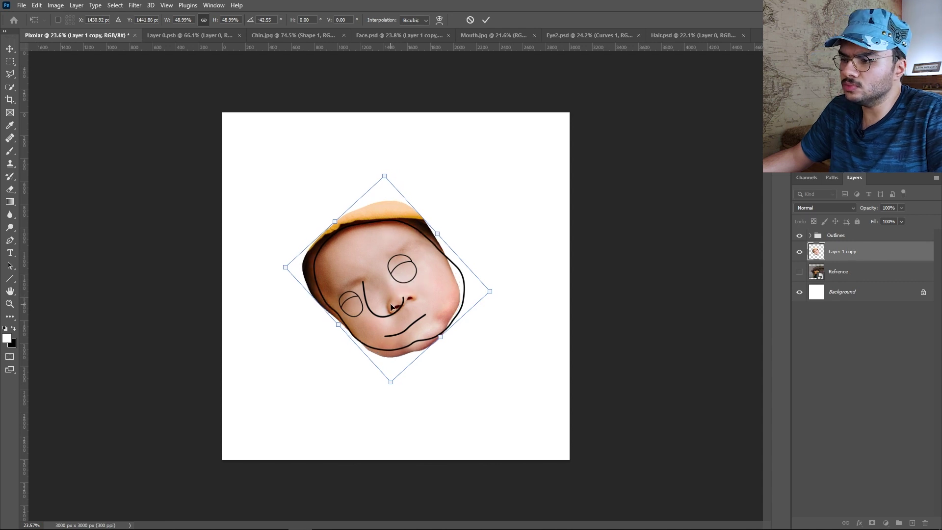
Warp the face layer so its cheeks, chin, forehead and nose roughly match the sketch outlines, and apply the transform.
{"action": "right_click", "coordinate": [384, 266]}
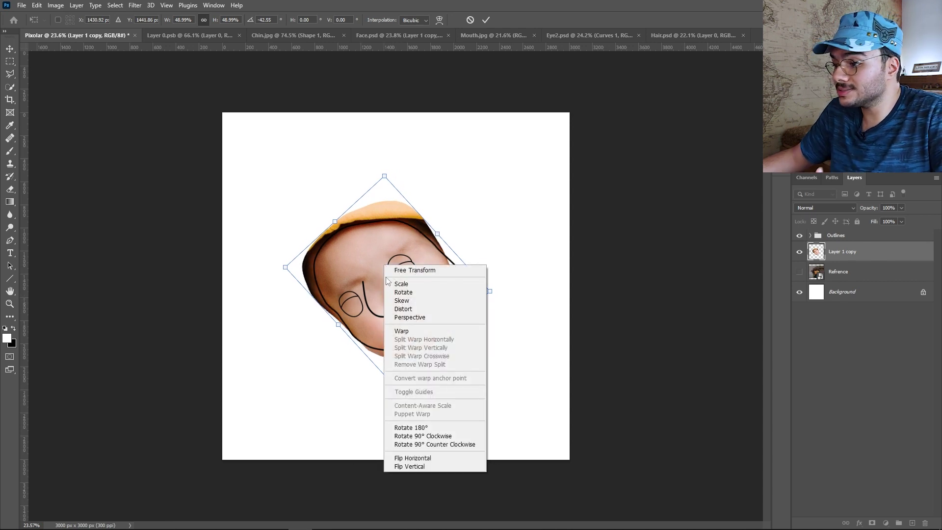
{"action": "left_click", "coordinate": [401, 331]}
{"action": "key", "text": "ctrl+0"}
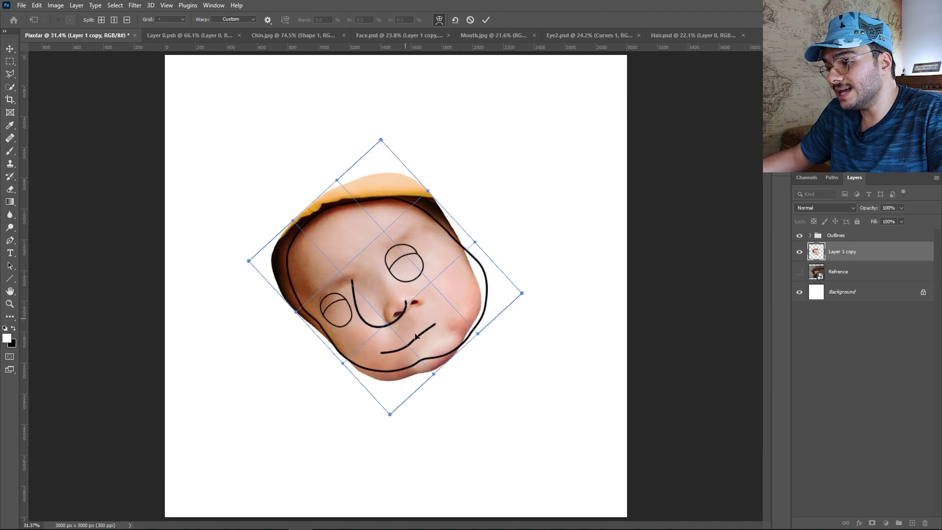
{"action": "mouse_move", "coordinate": [481, 295]}
{"action": "left_mouse_down"}
{"action": "mouse_move", "coordinate": [481, 286]}
{"action": "mouse_move", "coordinate": [488, 300]}
{"action": "left_mouse_up"}
{"action": "left_click_drag", "start_coordinate": [279, 272], "coordinate": [262, 261]}
{"action": "left_click_drag", "start_coordinate": [351, 365], "coordinate": [328, 327]}
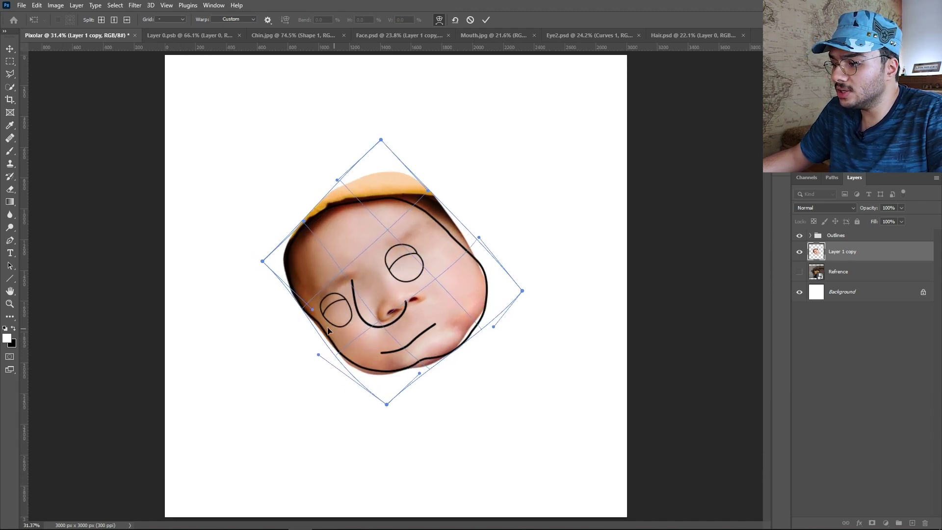
{"action": "left_click_drag", "start_coordinate": [430, 348], "coordinate": [426, 368]}
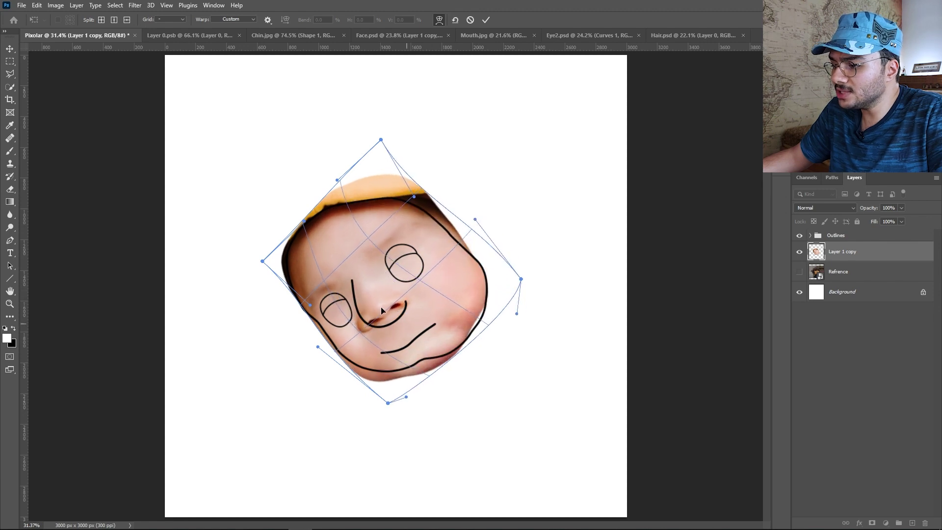
{"action": "left_click_drag", "start_coordinate": [380, 307], "coordinate": [393, 229]}
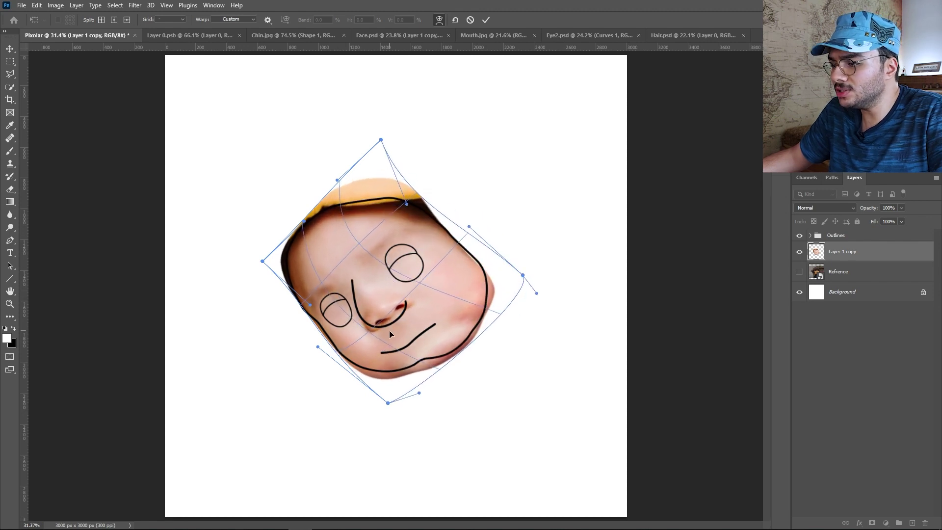
{"action": "left_click_drag", "start_coordinate": [389, 331], "coordinate": [477, 336]}
{"action": "key", "text": "Return"}
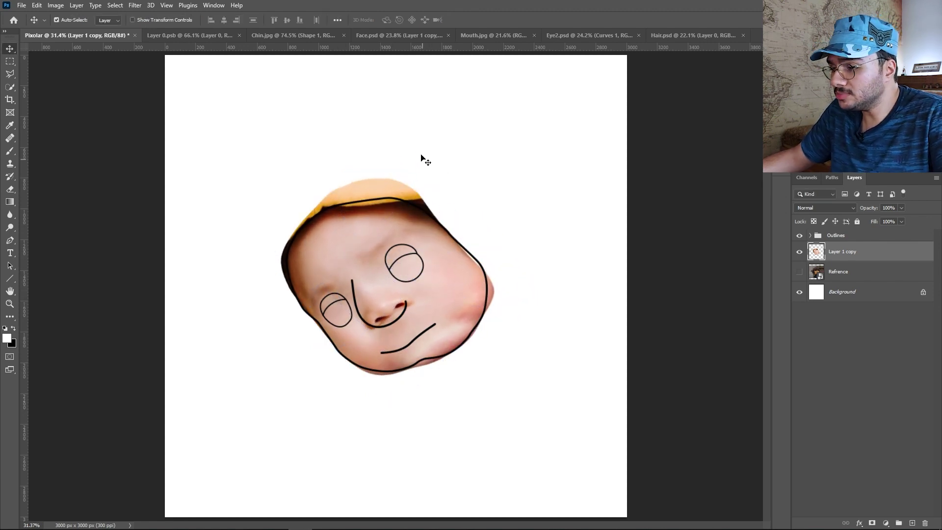
Liquify the face layer with an enlarged Forward Warp brush, pushing its protruding cheek and chin edges onto the face outline.
{"action": "left_click", "coordinate": [135, 6]}
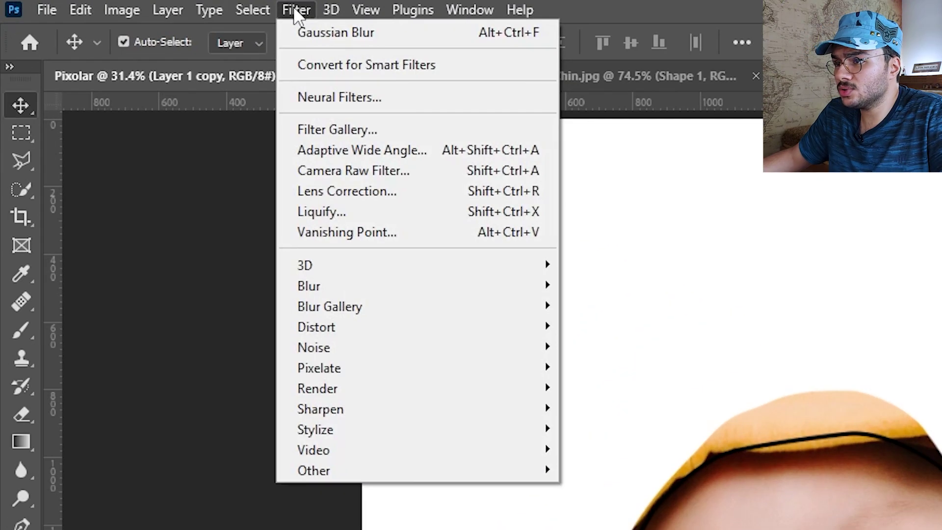
{"action": "left_click", "coordinate": [324, 212]}
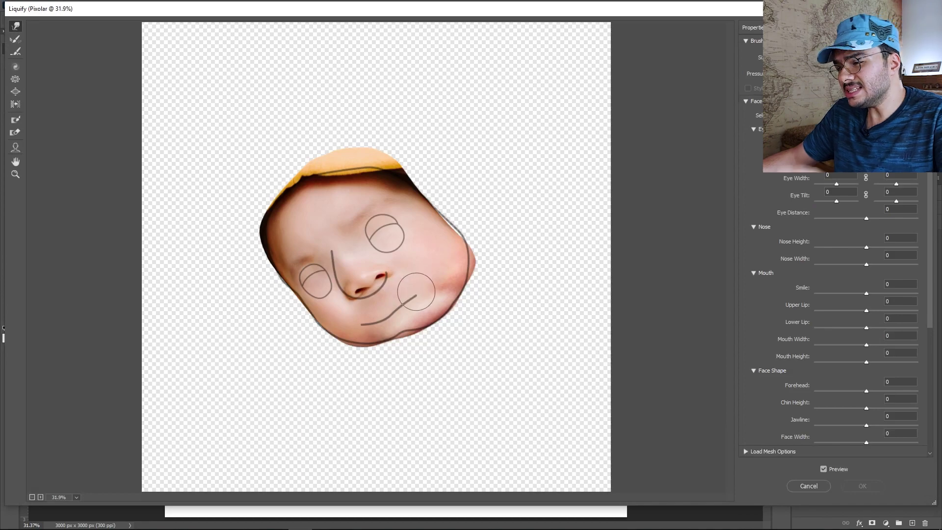
{"action": "key", "text": "bracketright"}
{"action": "key", "text": "bracketright"}
{"action": "key", "text": "bracketright"}
{"action": "key", "text": "bracketright"}
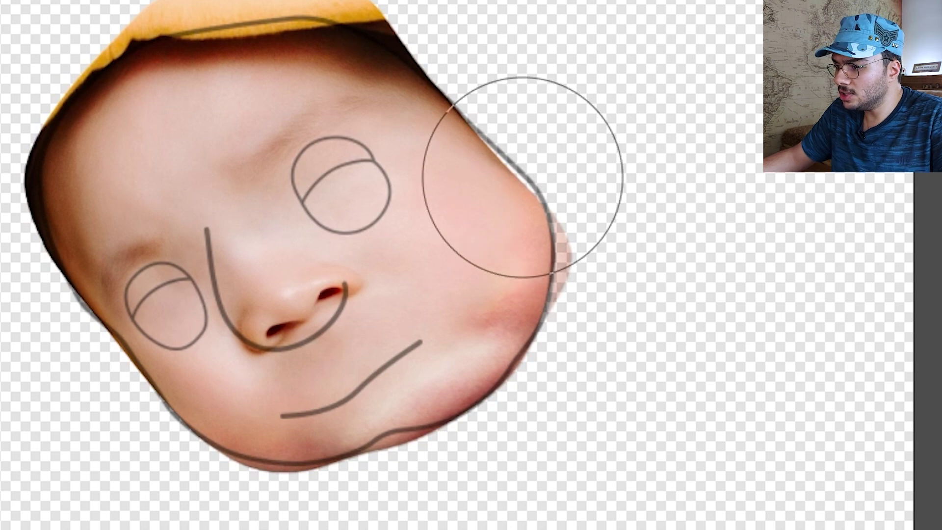
{"action": "mouse_move", "coordinate": [391, 515]}
{"action": "left_mouse_down"}
{"action": "mouse_move", "coordinate": [399, 473]}
{"action": "mouse_move", "coordinate": [328, 447]}
{"action": "left_mouse_up"}
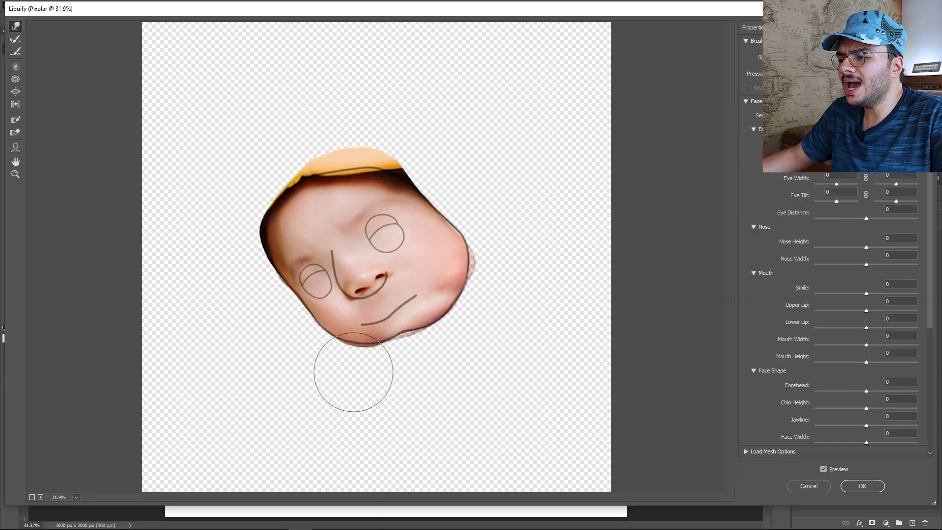
{"action": "left_click_drag", "start_coordinate": [140, 245], "coordinate": [117, 272]}
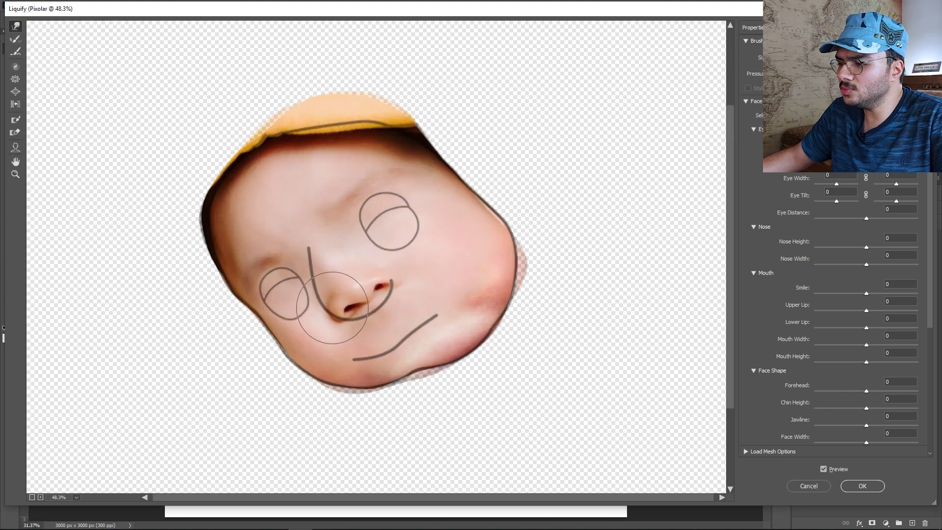
Switch the Liquify backdrop to Refrence and Nose Outline, change it once more, and apply the face reshaping.
{"action": "left_click", "coordinate": [834, 389]}
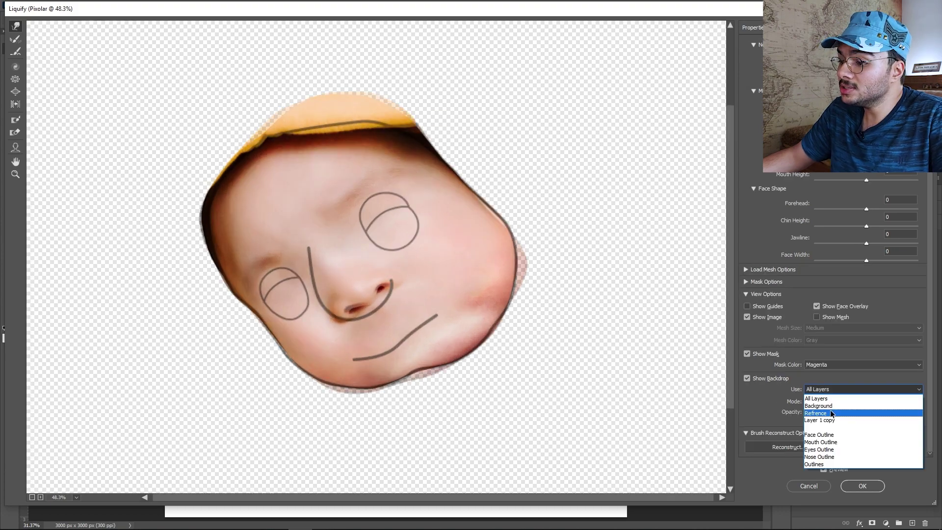
{"action": "left_click", "coordinate": [832, 413]}
{"action": "left_click", "coordinate": [864, 389]}
{"action": "left_click", "coordinate": [819, 456]}
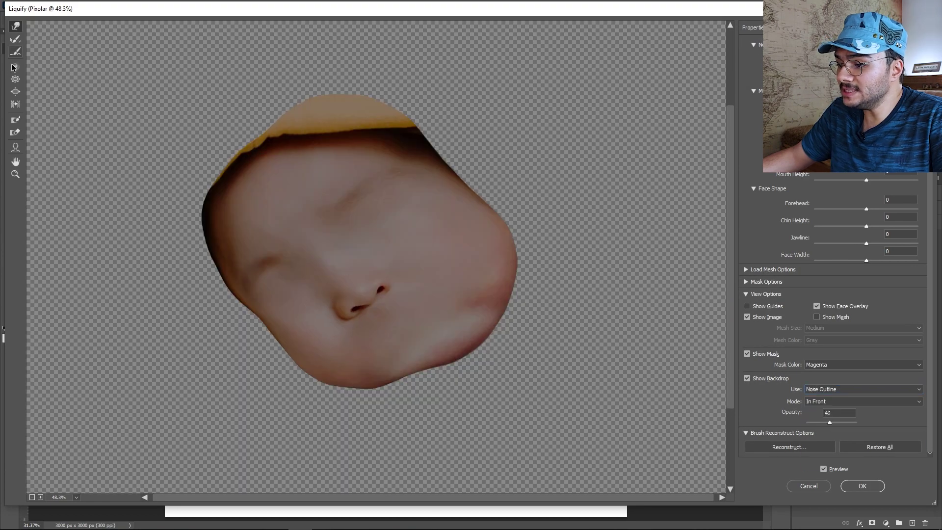
{"action": "key", "text": "b"}
{"action": "left_click", "coordinate": [864, 389]}
{"action": "left_click", "coordinate": [834, 407]}
{"action": "left_click", "coordinate": [862, 485]}
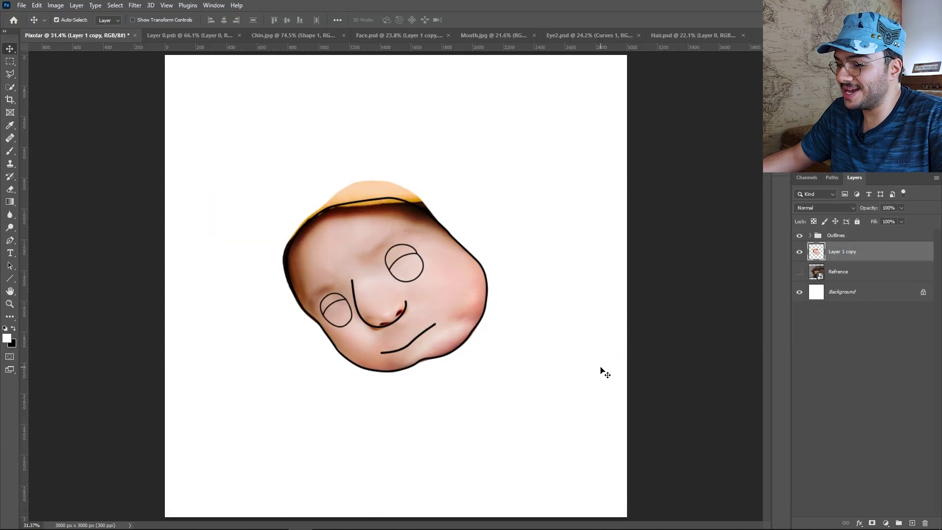
Compare the fitted face with and without the Outlines group, leaving the outlines visible.
{"action": "left_click", "coordinate": [800, 236]}
{"action": "left_click", "coordinate": [799, 237]}
{"action": "left_click", "coordinate": [800, 236]}
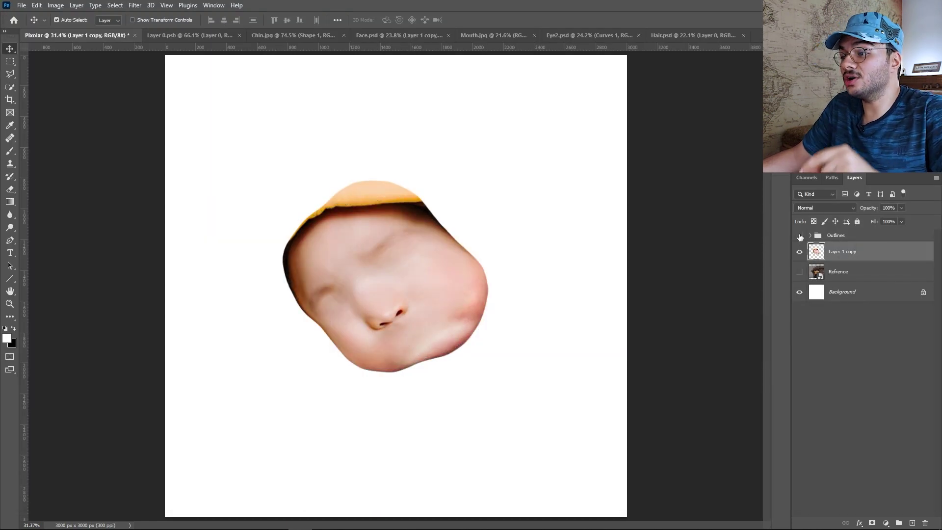
{"action": "left_click", "coordinate": [800, 237]}
{"action": "left_click", "coordinate": [799, 236]}
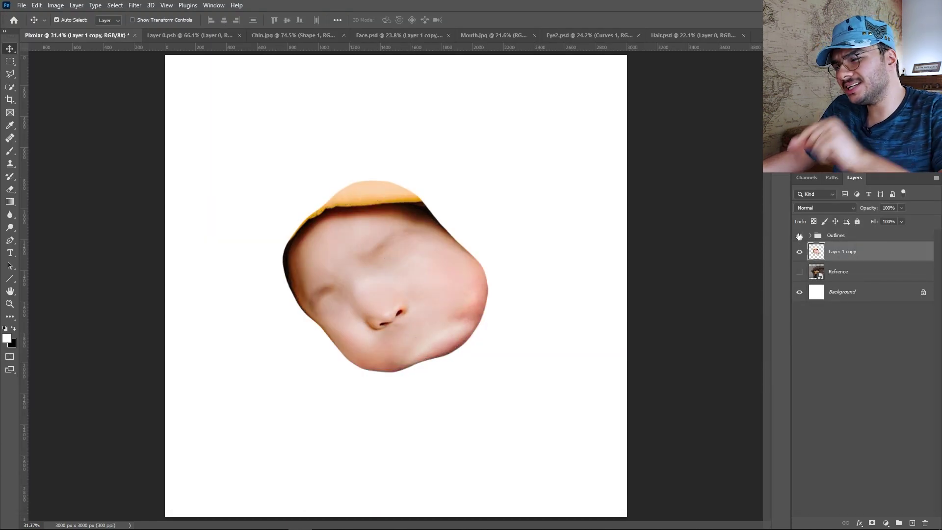
{"action": "left_click", "coordinate": [799, 236]}
{"action": "left_click", "coordinate": [799, 236]}
{"action": "left_click", "coordinate": [799, 236]}
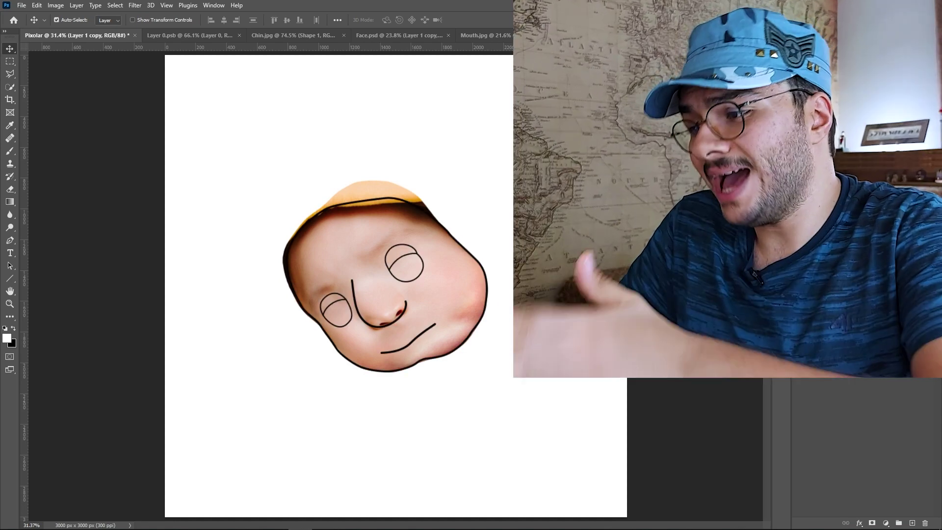
{"action": "left_click", "coordinate": [799, 236]}
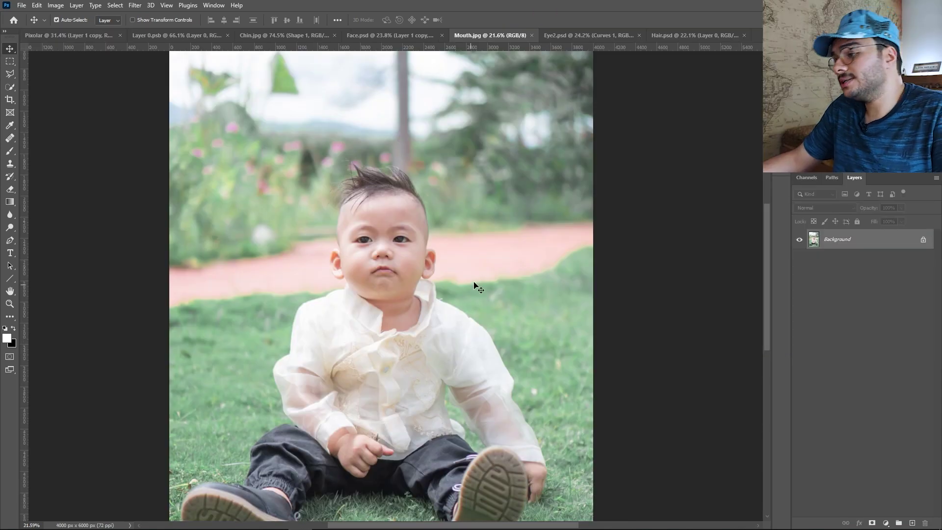
Select the baby's mouth and surrounding skin in Mouth.jpg with the Polygonal Lasso, from under the nose to below the lips.
{"action": "scroll", "coordinate": [474, 286], "scroll_direction": "up", "scroll_amount": 5}
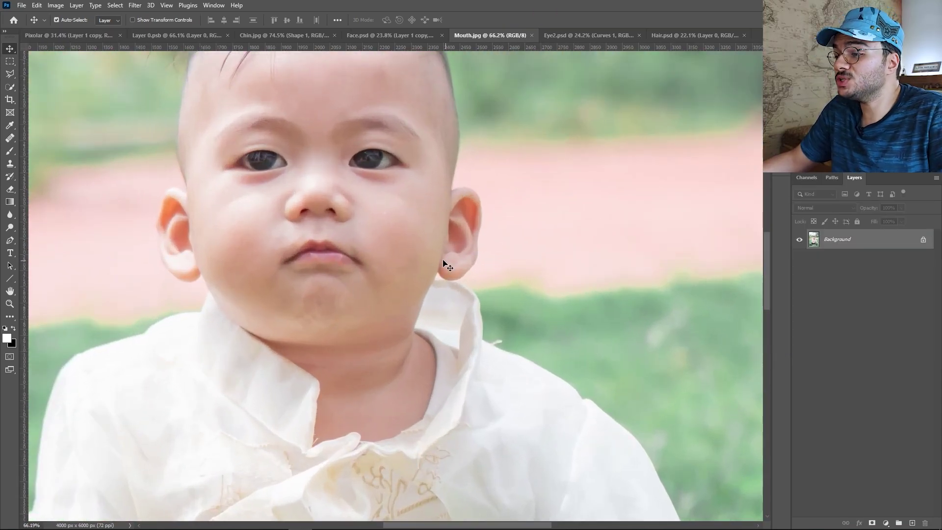
{"action": "scroll", "coordinate": [510, 268], "scroll_direction": "up", "scroll_amount": 3}
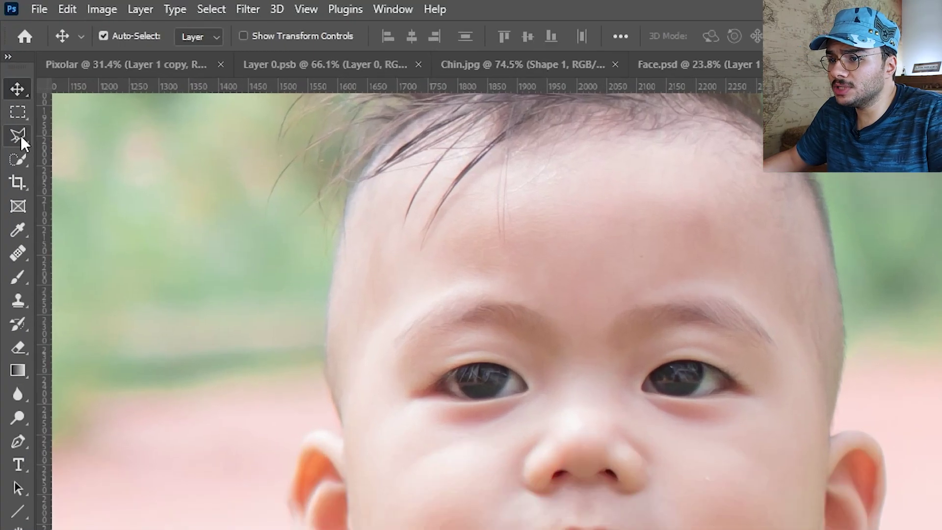
{"action": "left_click", "coordinate": [11, 74]}
{"action": "left_click", "coordinate": [544, 529]}
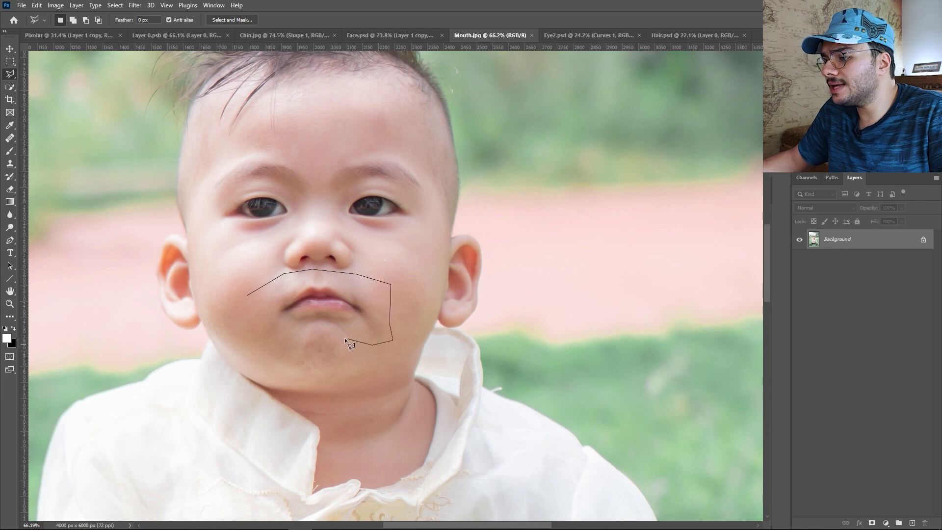
{"action": "left_click", "coordinate": [244, 297]}
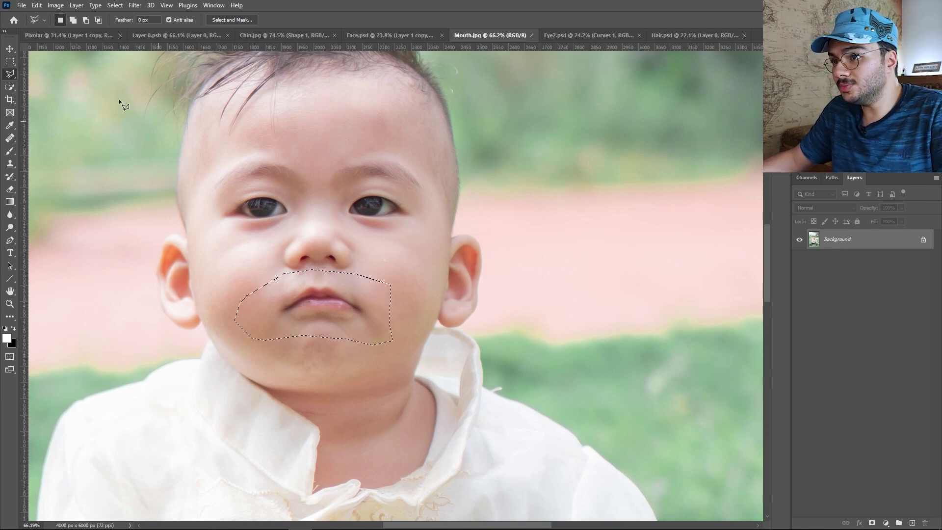
Copy the selected mouth into the Pixolar document and move it below the nose, near the sketched mouth line.
{"action": "left_click", "coordinate": [83, 34]}
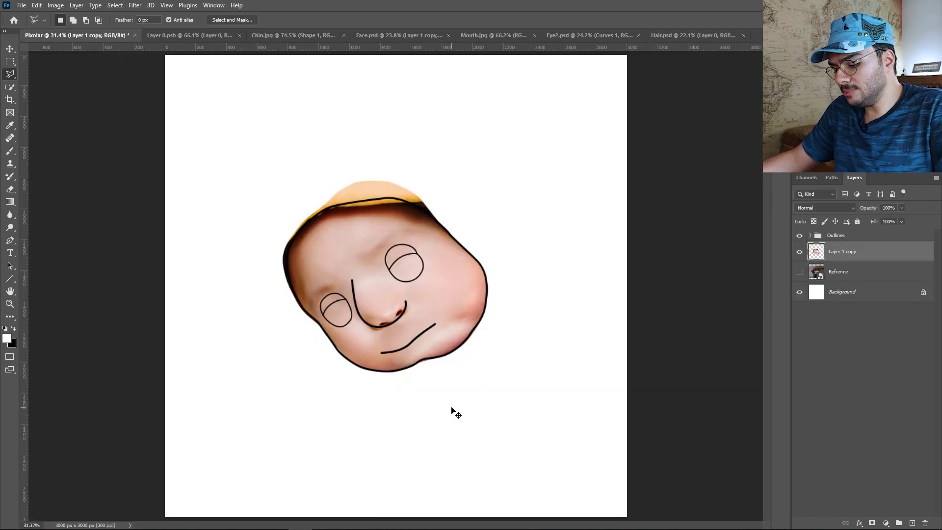
{"action": "key", "text": "ctrl+v"}
{"action": "left_click", "coordinate": [7, 50]}
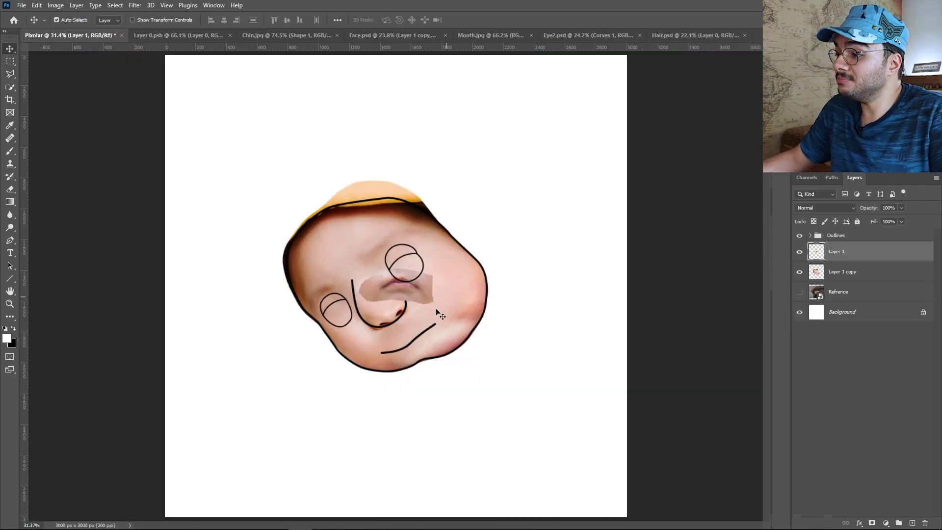
{"action": "left_click_drag", "start_coordinate": [420, 305], "coordinate": [434, 324]}
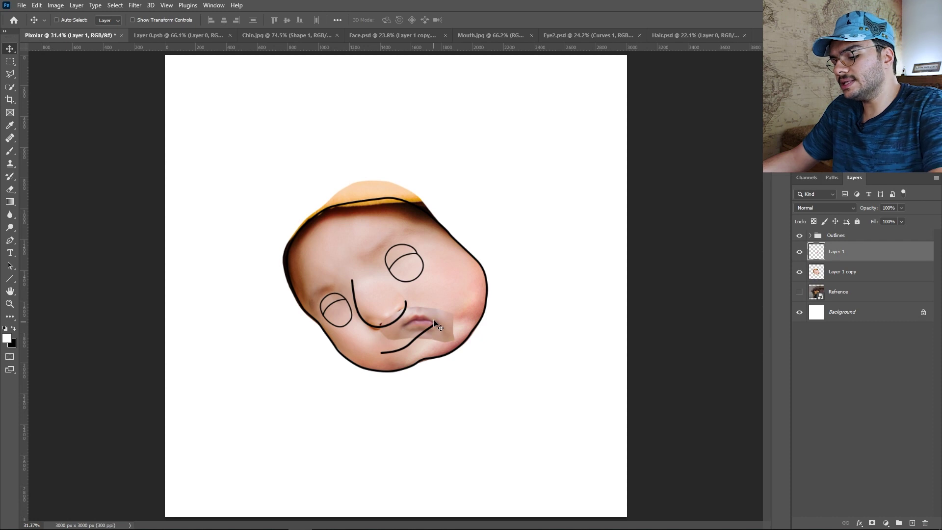
Rotate the mouth layer to about -26°, scale it to about 144%, and position it over the sketched mouth line.
{"action": "key", "text": "ctrl+t"}
{"action": "left_click_drag", "start_coordinate": [466, 369], "coordinate": [483, 343]}
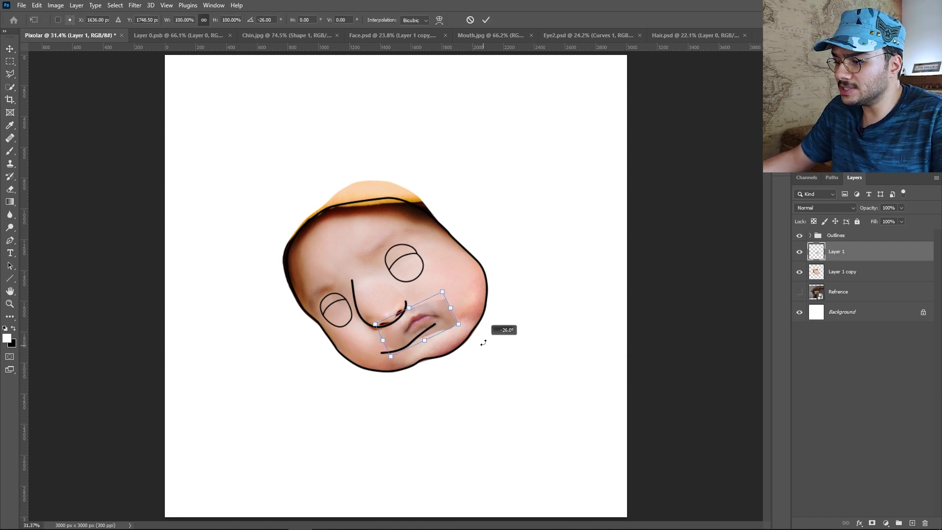
{"action": "left_click_drag", "start_coordinate": [382, 341], "coordinate": [407, 343]}
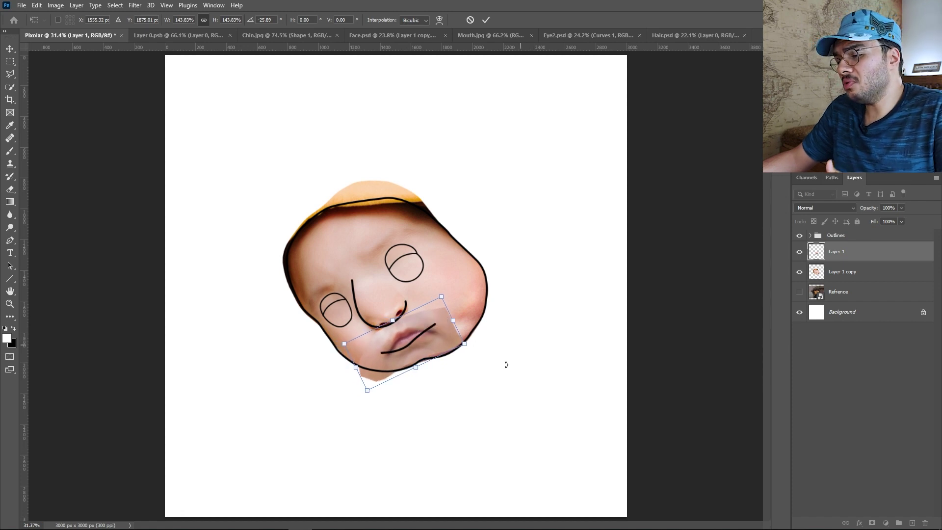
Warp the mouth layer so its corners and lip line curve along the sketched mouth line, and apply the transformation.
{"action": "right_click", "coordinate": [418, 342]}
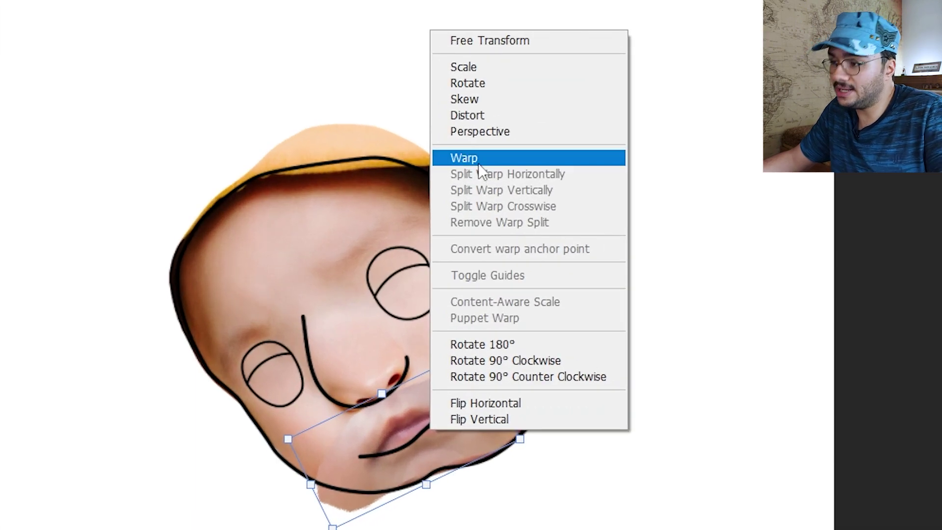
{"action": "left_click", "coordinate": [479, 165]}
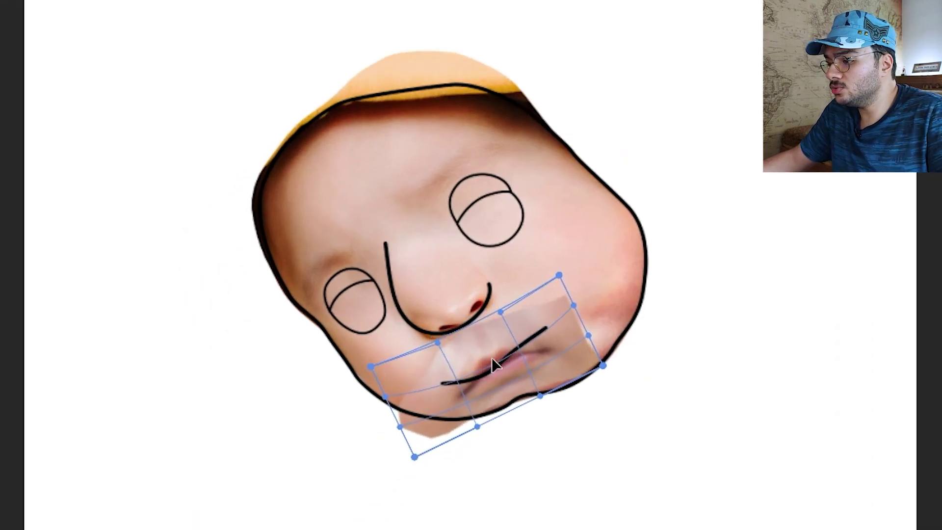
{"action": "left_click_drag", "start_coordinate": [587, 335], "coordinate": [583, 239]}
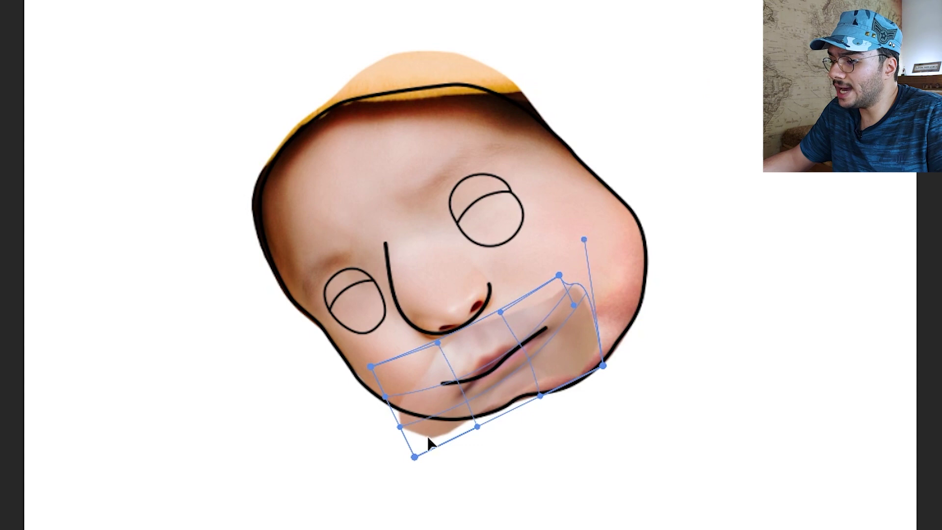
{"action": "left_click_drag", "start_coordinate": [427, 439], "coordinate": [415, 395]}
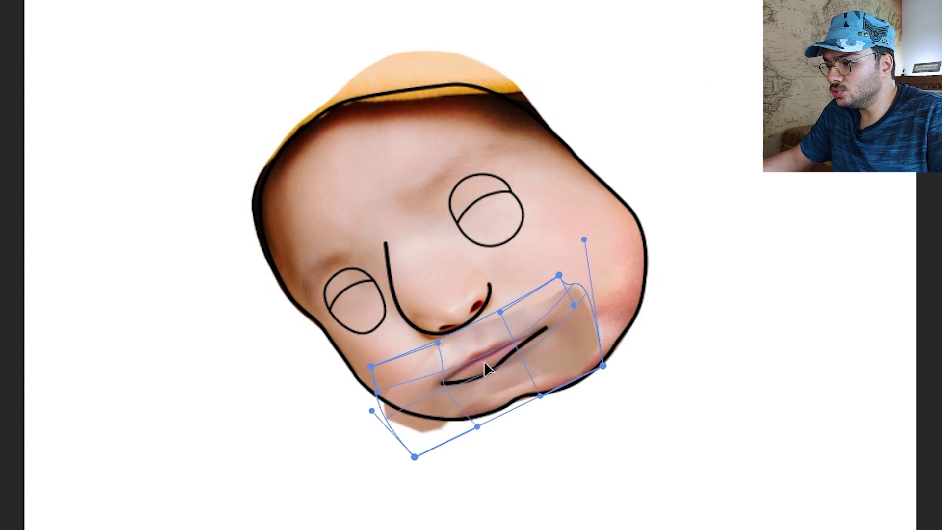
{"action": "left_click_drag", "start_coordinate": [486, 360], "coordinate": [498, 372]}
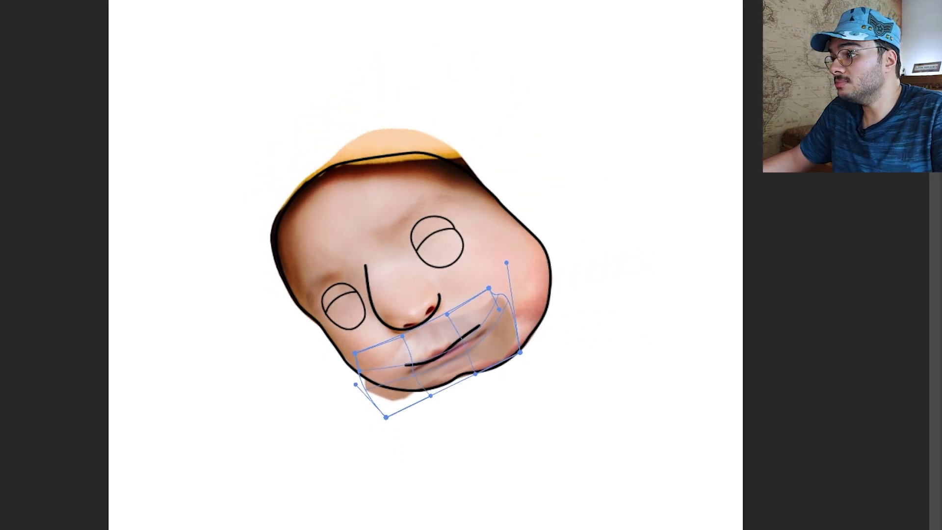
{"action": "key", "text": "Return"}
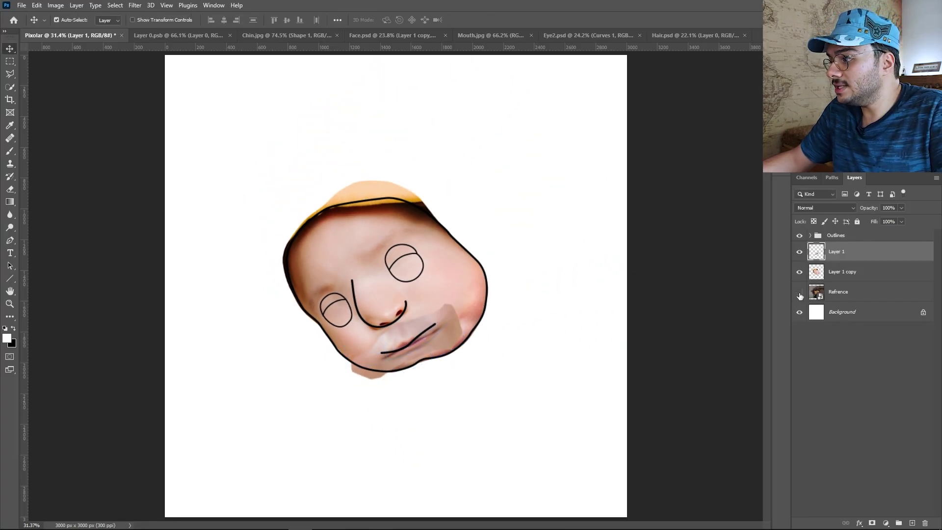
Check the mouth in the Refrence layer and reshape the mouth layer with Liquify, using the Mouth Outline backdrop as a guide.
{"action": "left_click", "coordinate": [800, 294], "text": "alt"}
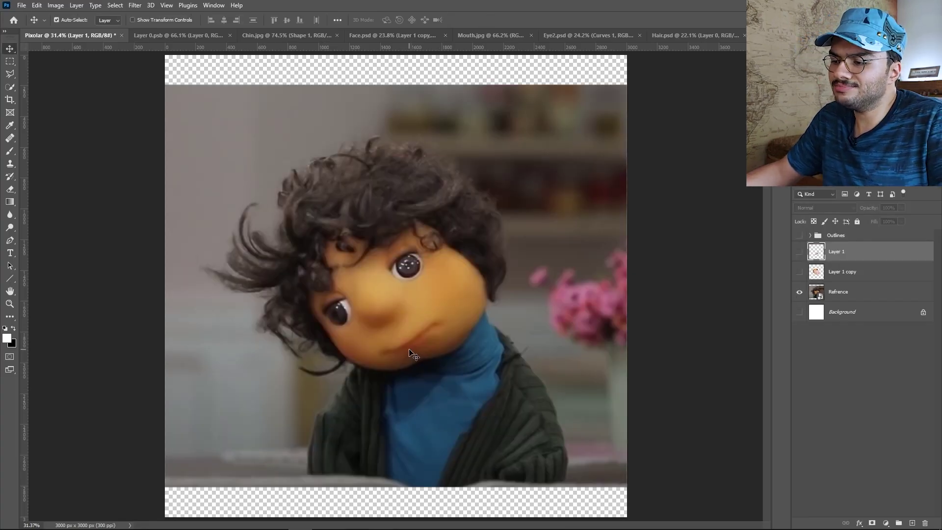
{"action": "key", "text": "ctrl+shift+x"}
{"action": "mouse_move", "coordinate": [465, 326]}
{"action": "left_mouse_down"}
{"action": "mouse_move", "coordinate": [311, 395]}
{"action": "mouse_move", "coordinate": [357, 378]}
{"action": "mouse_move", "coordinate": [336, 374]}
{"action": "mouse_move", "coordinate": [461, 333]}
{"action": "mouse_move", "coordinate": [496, 284]}
{"action": "left_mouse_up"}
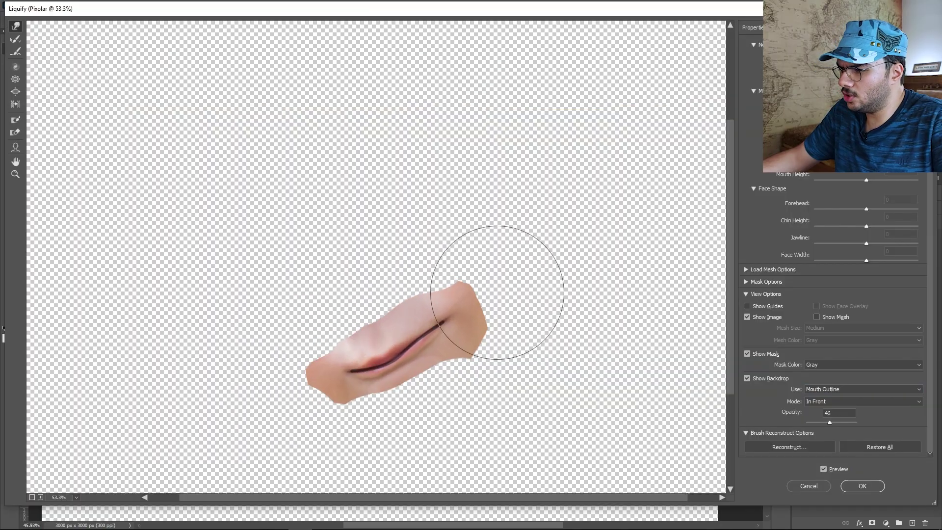
{"action": "key", "text": "Return"}
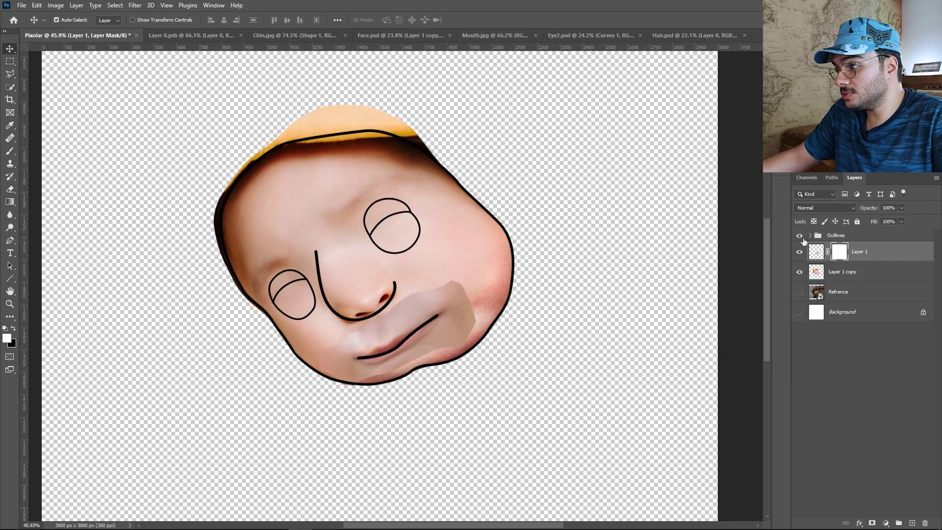
Hide the outlines and paint black on the mouth layer's mask with a soft brush at 17% flow to blend its edges into the face.
{"action": "left_click", "coordinate": [799, 236]}
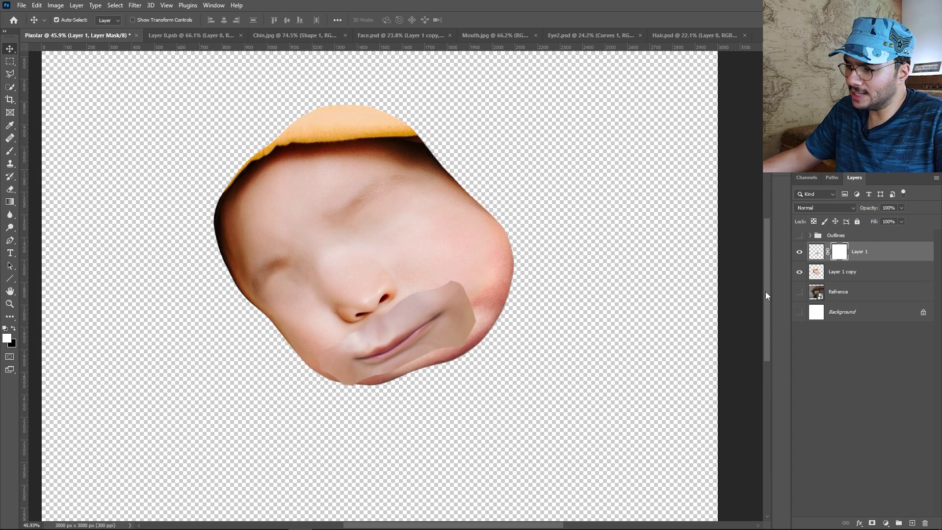
{"action": "left_click", "coordinate": [10, 152]}
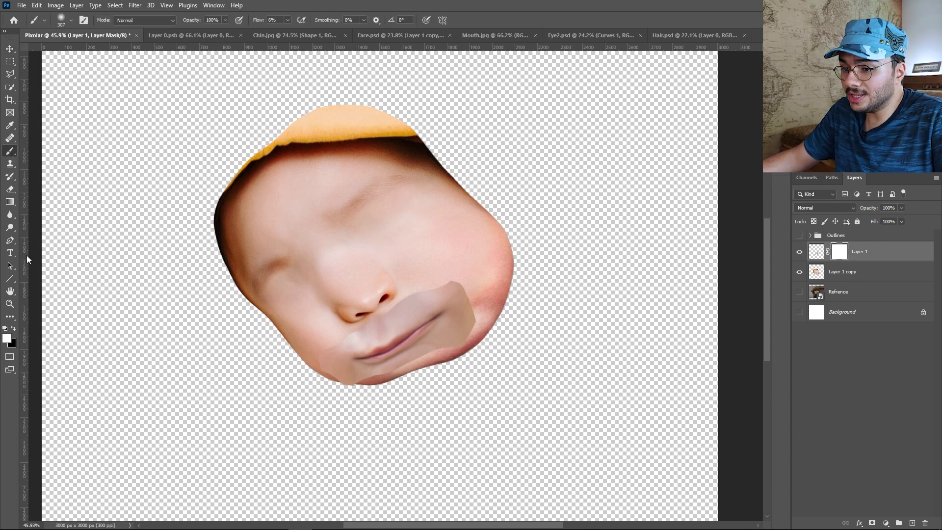
{"action": "right_click", "coordinate": [426, 403], "text": "alt"}
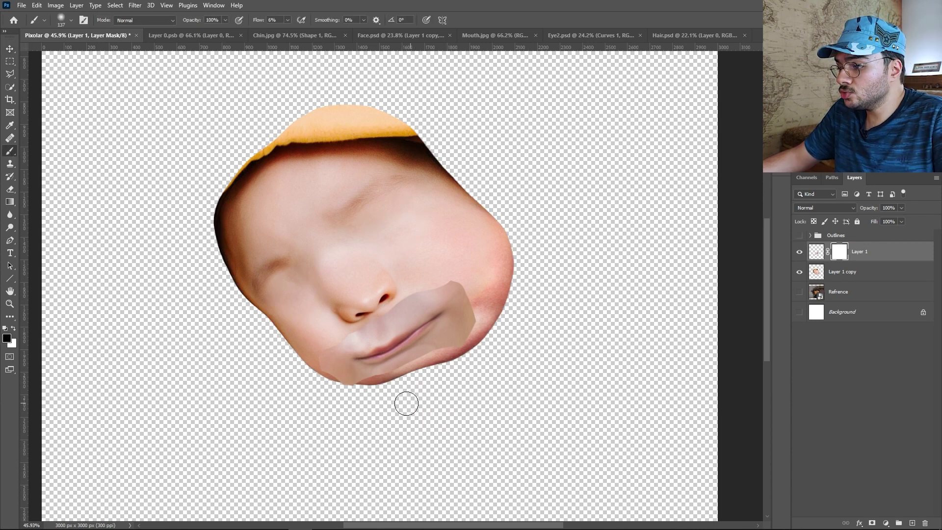
{"action": "scroll", "coordinate": [405, 401], "scroll_direction": "up", "scroll_amount": 4}
{"action": "key", "text": "shift+1"}
{"action": "key", "text": "shift+7"}
{"action": "mouse_move", "coordinate": [572, 333]}
{"action": "left_mouse_down"}
{"action": "mouse_move", "coordinate": [437, 195]}
{"action": "mouse_move", "coordinate": [561, 256]}
{"action": "left_mouse_up"}
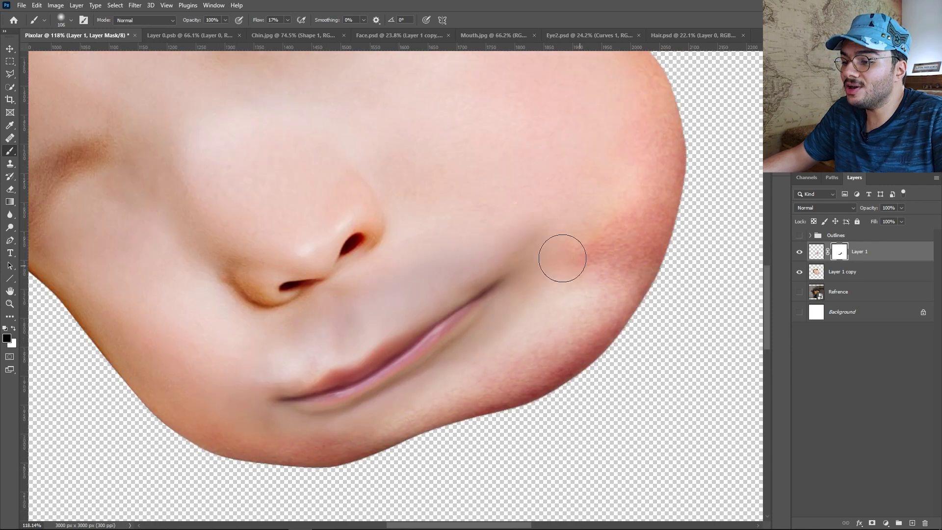
Add a Curves adjustment above the mouth layer and brighten it by moving the RGB white point slightly inward.
{"action": "scroll", "coordinate": [389, 245], "scroll_direction": "down", "scroll_amount": 3}
{"action": "scroll", "coordinate": [420, 357], "scroll_direction": "down", "scroll_amount": 5}
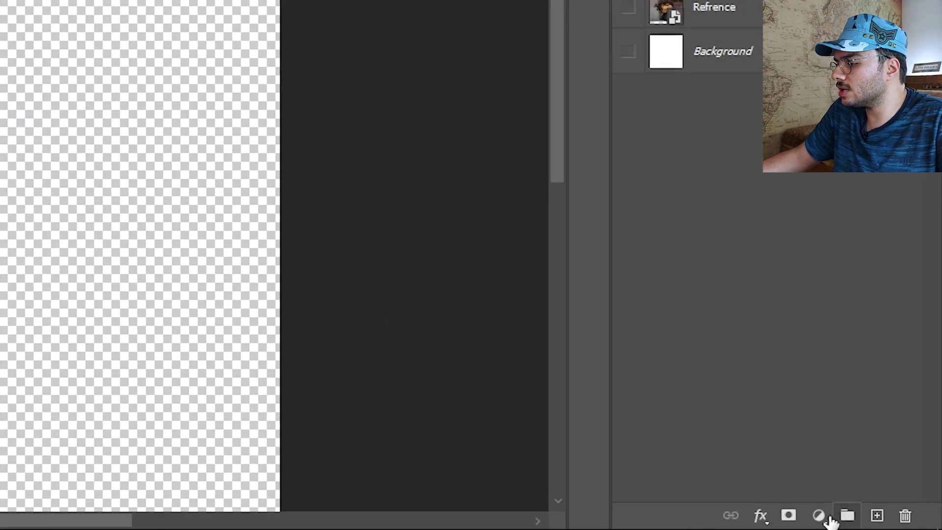
{"action": "left_click", "coordinate": [885, 522]}
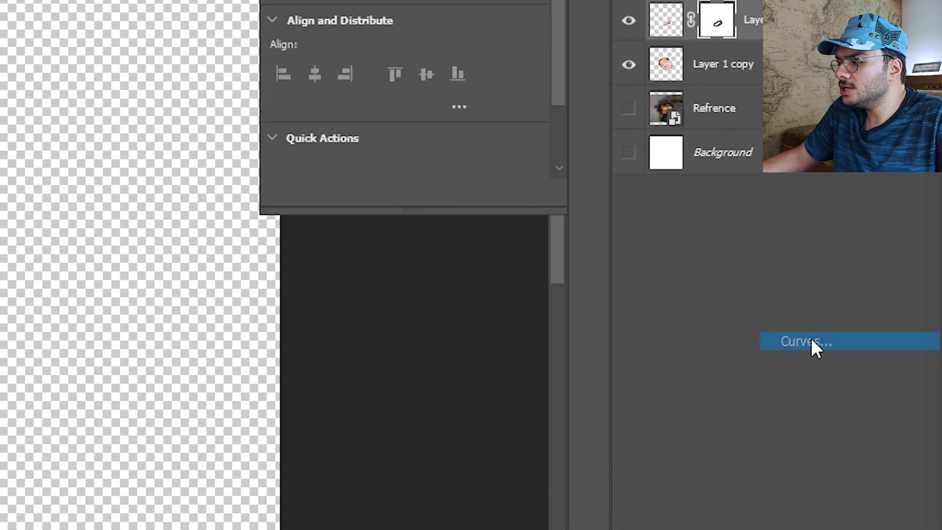
{"action": "left_click", "coordinate": [811, 339]}
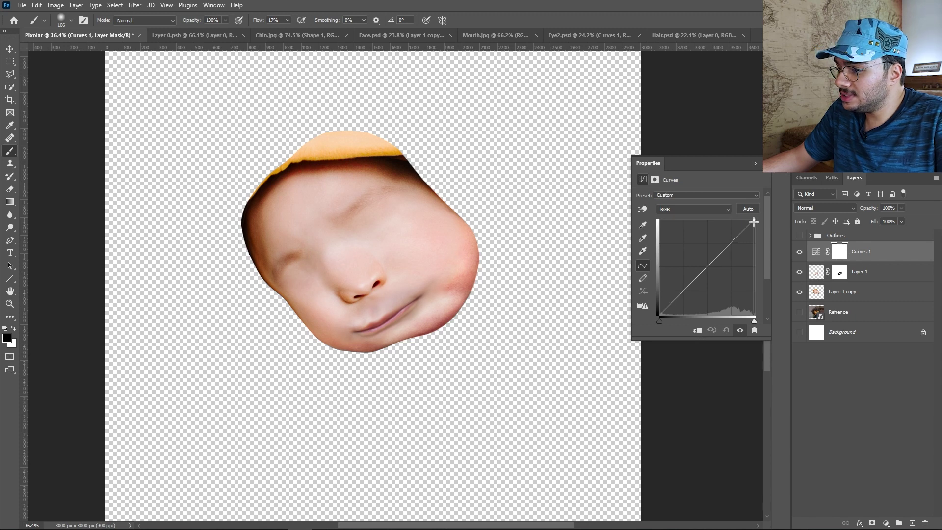
{"action": "left_click_drag", "start_coordinate": [753, 221], "coordinate": [750, 221]}
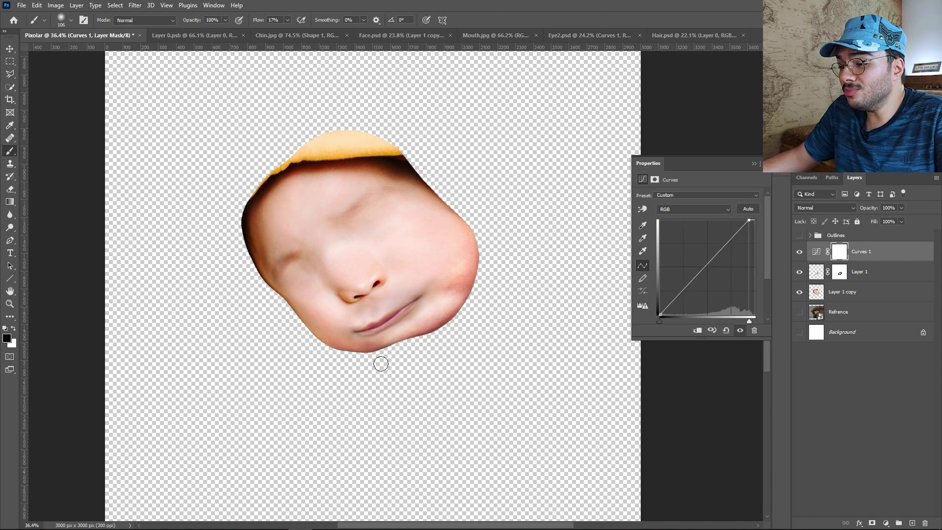
{"action": "scroll", "coordinate": [402, 334], "scroll_direction": "up", "scroll_amount": 3}
{"action": "scroll", "coordinate": [373, 363], "scroll_direction": "up", "scroll_amount": 1}
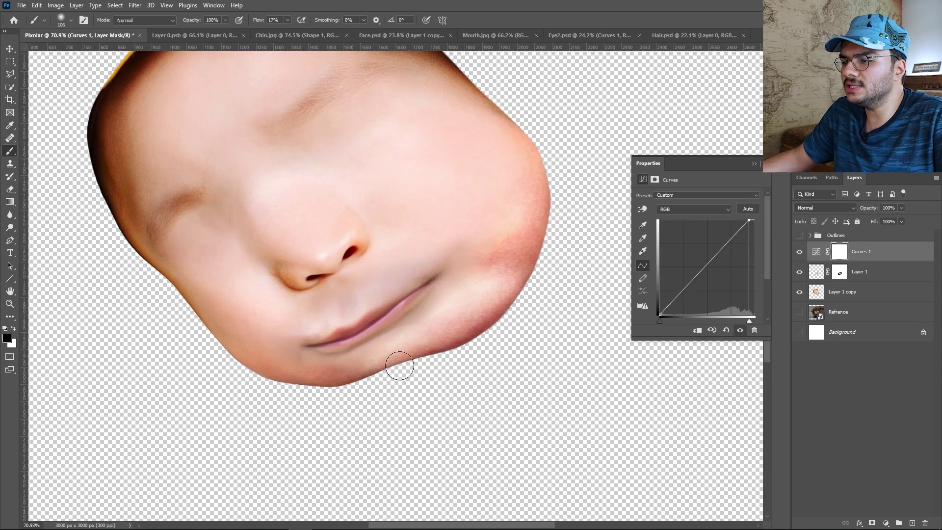
Lower the Red channel's highlights in the Curves adjustment, clip it to the mouth layer, and compare the mouth with and without it.
{"action": "left_click", "coordinate": [693, 209]}
{"action": "left_click", "coordinate": [677, 236]}
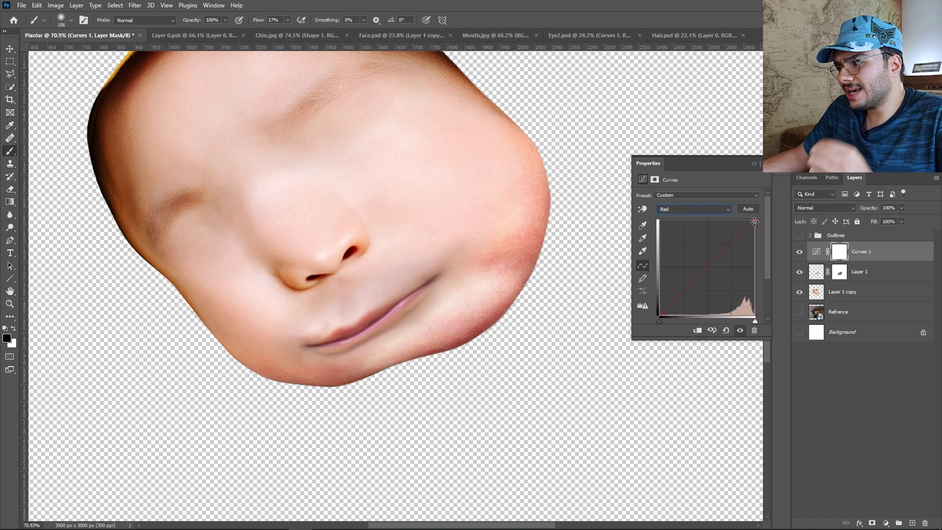
{"action": "left_click_drag", "start_coordinate": [753, 221], "coordinate": [754, 228]}
{"action": "key", "text": "ctrl+alt+g"}
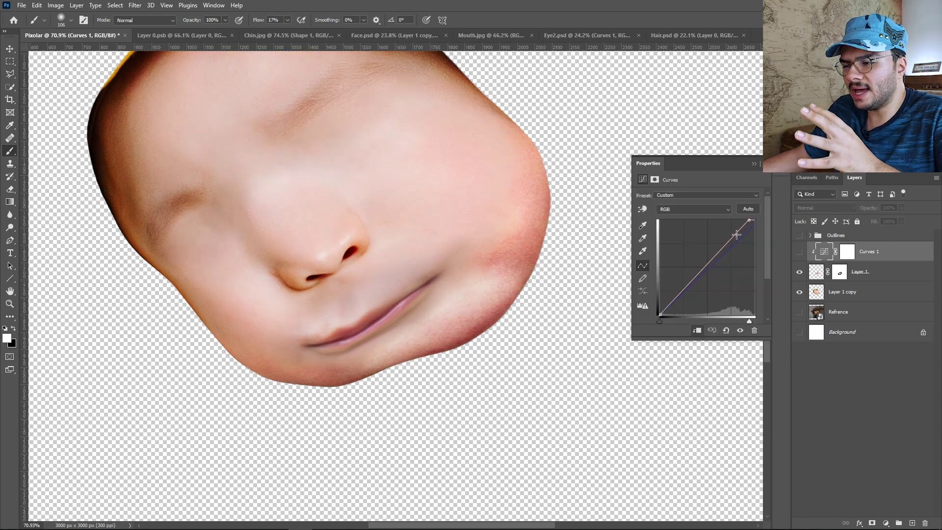
{"action": "left_click", "coordinate": [799, 253]}
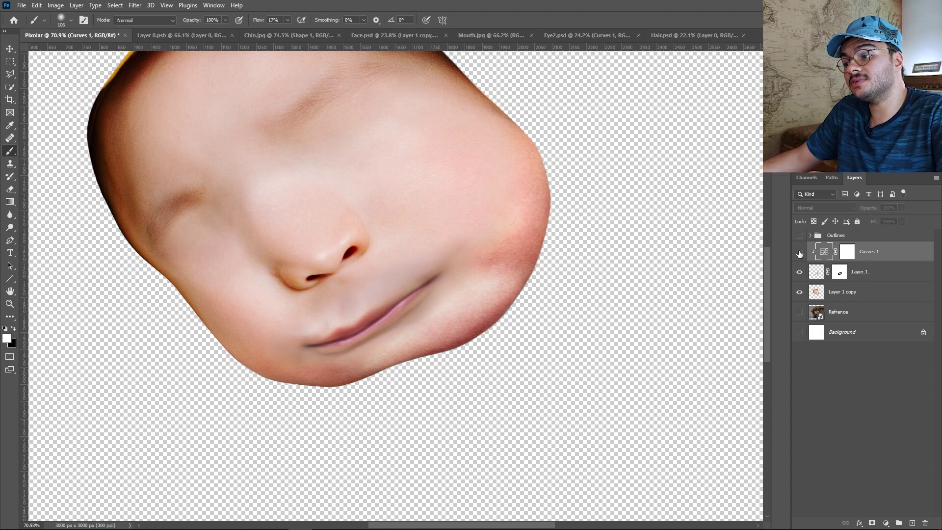
{"action": "left_click", "coordinate": [799, 252]}
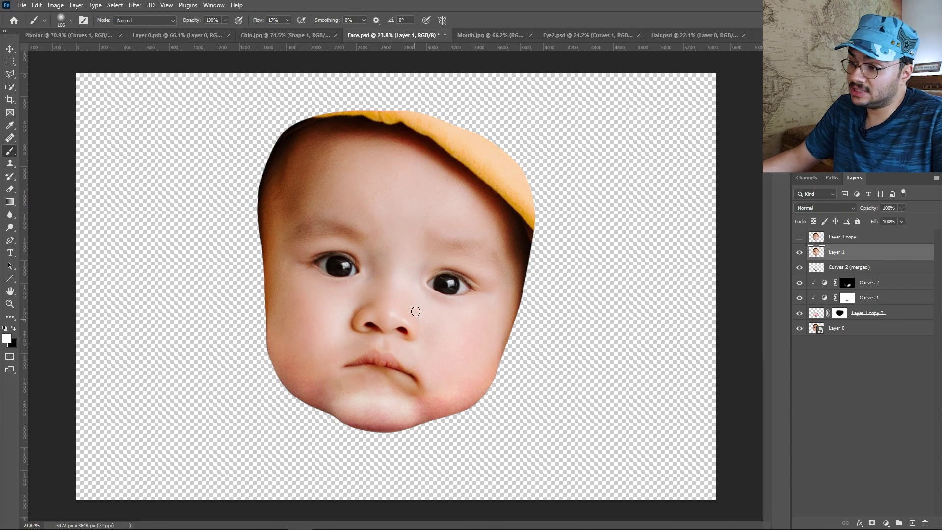
Select the baby's left-hand eye and the surrounding skin in Face.psd with the Polygonal Lasso, below the eyebrow.
{"action": "scroll", "coordinate": [498, 282], "scroll_direction": "up", "scroll_amount": 5}
{"action": "scroll", "coordinate": [430, 298], "scroll_direction": "left", "scroll_amount": 3}
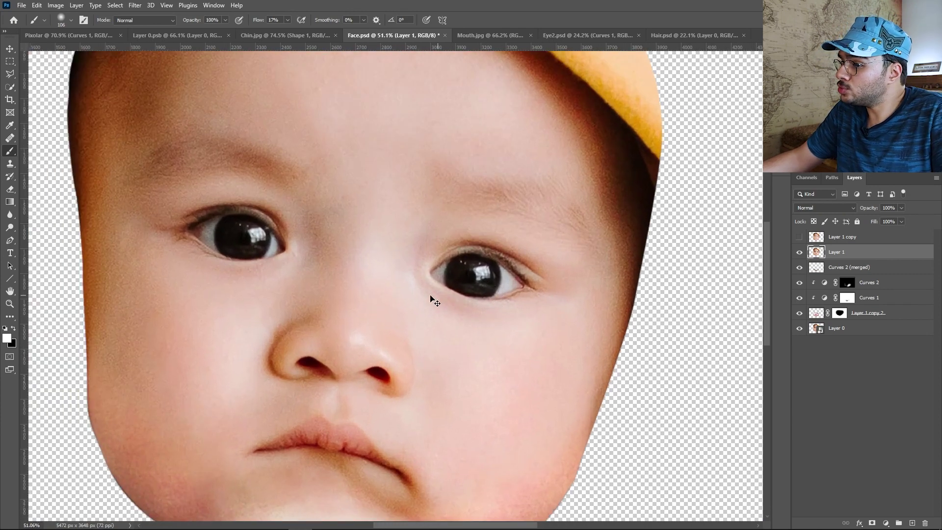
{"action": "scroll", "coordinate": [434, 301], "scroll_direction": "left", "scroll_amount": 1}
{"action": "left_click", "coordinate": [10, 74]}
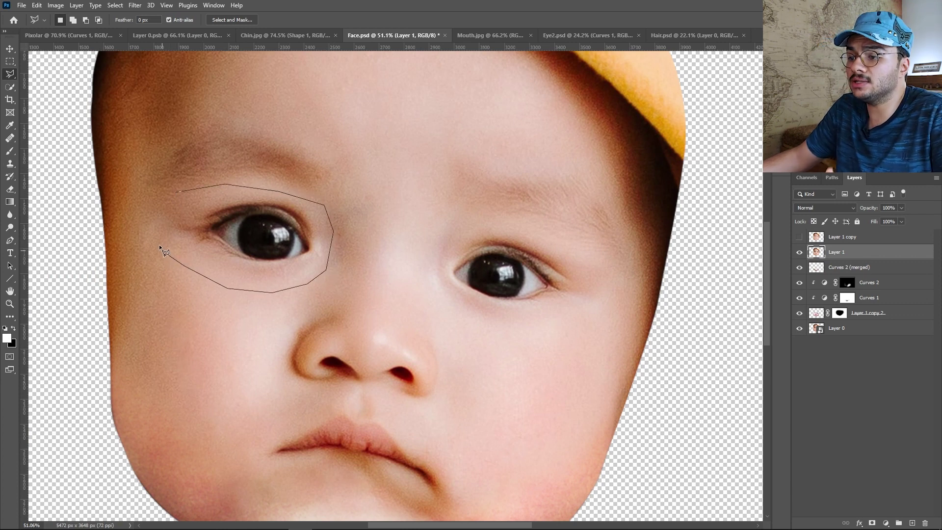
{"action": "left_click", "coordinate": [176, 192]}
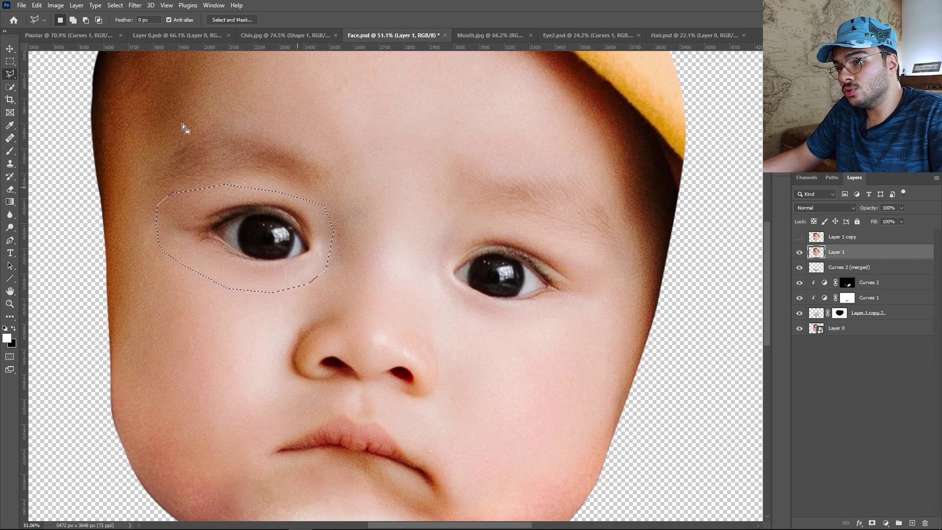
Copy the selected eye into the Pixolar document as a new layer and show the Outlines group.
{"action": "left_click", "coordinate": [81, 35]}
{"action": "key", "text": "ctrl+v"}
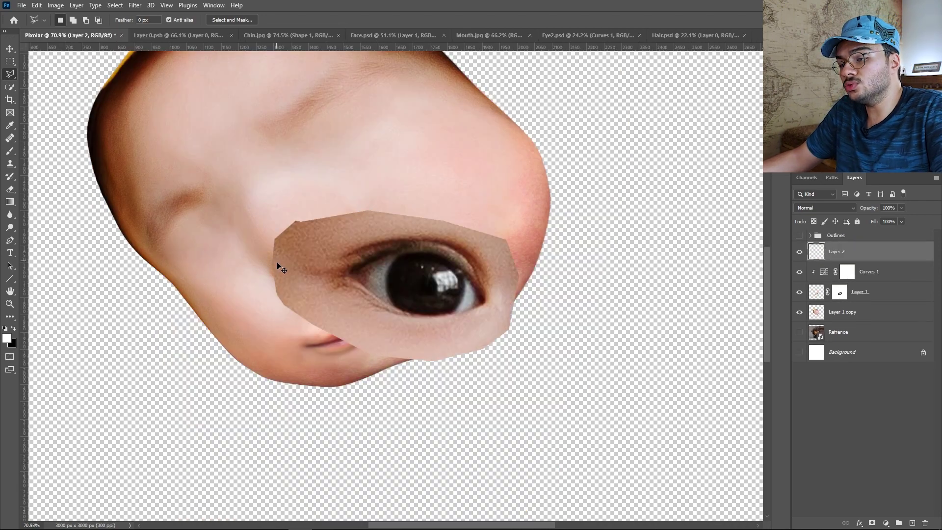
{"action": "left_click", "coordinate": [10, 49]}
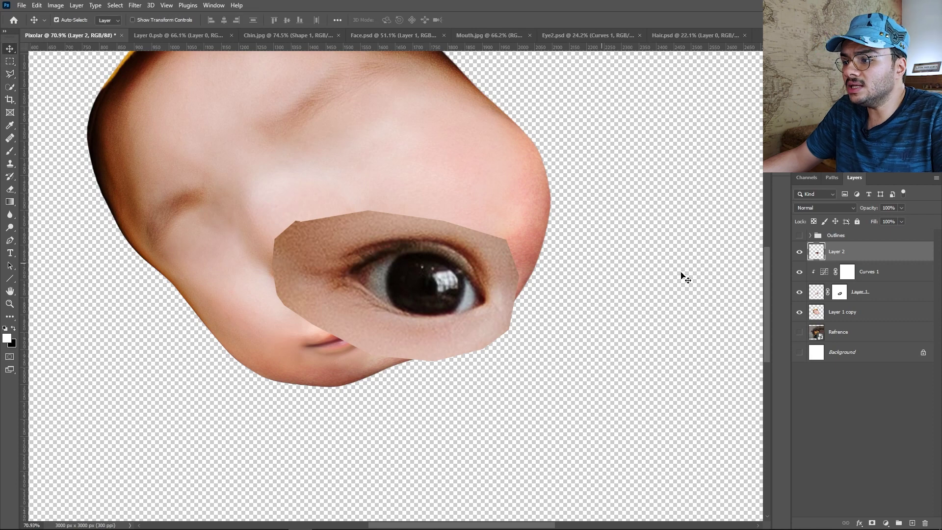
{"action": "left_click", "coordinate": [798, 236]}
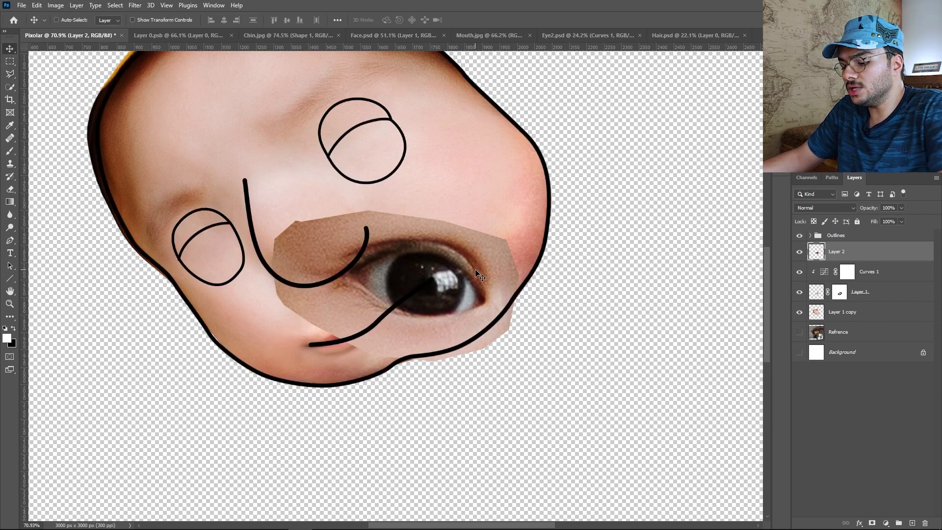
Rotate the eye layer to about -43°, scale it to about 55%, and position it over the smaller sketched eye circle.
{"action": "left_click_drag", "start_coordinate": [476, 269], "coordinate": [288, 273]}
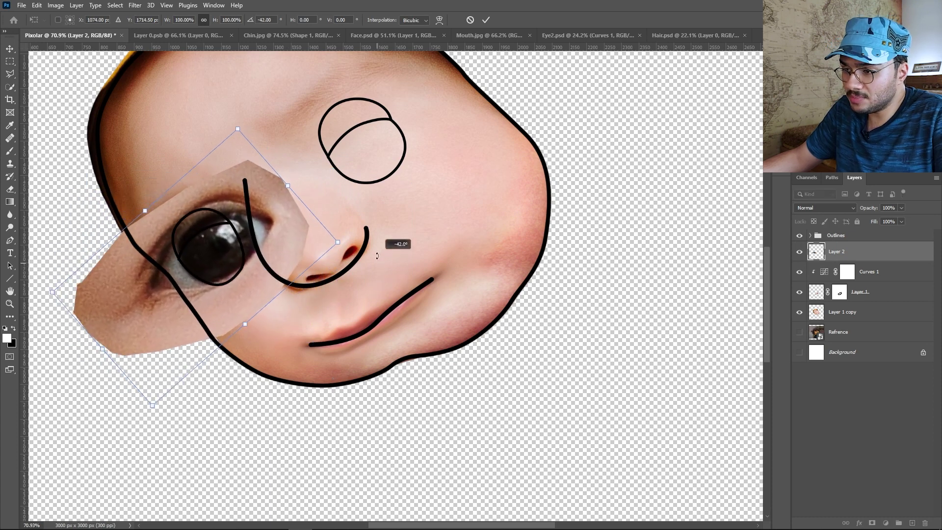
{"action": "left_click_drag", "start_coordinate": [251, 220], "coordinate": [246, 224]}
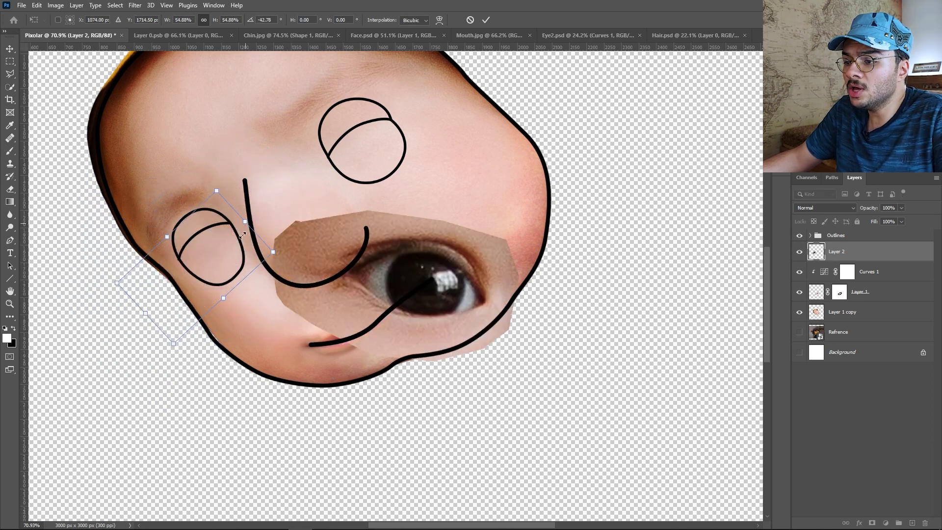
{"action": "left_click_drag", "start_coordinate": [228, 261], "coordinate": [230, 262]}
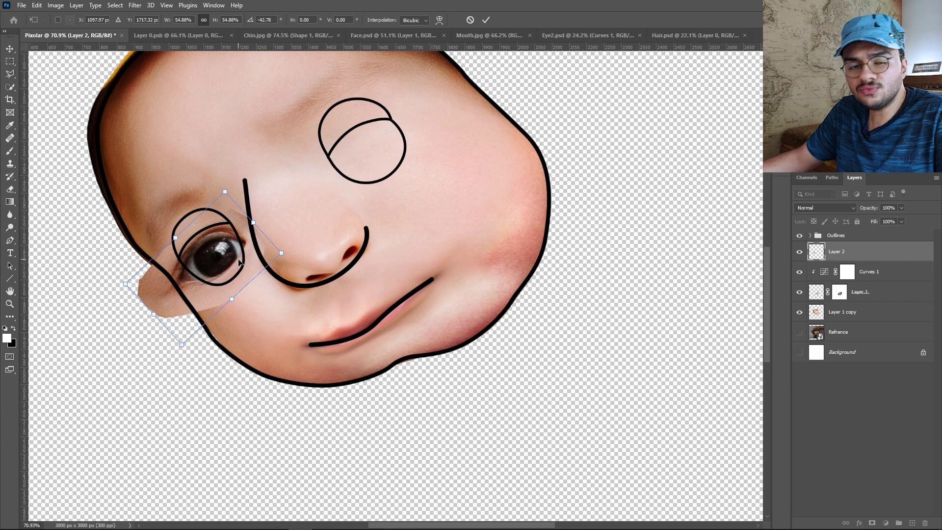